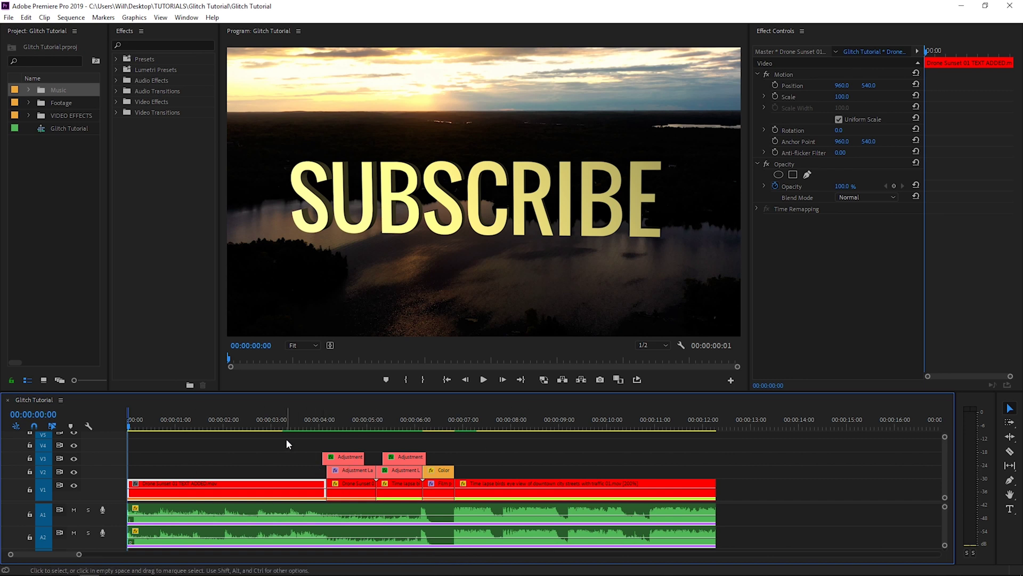
- Play back the finished glitch edit and select its short drone sunset and time-lapse clips
key(space)
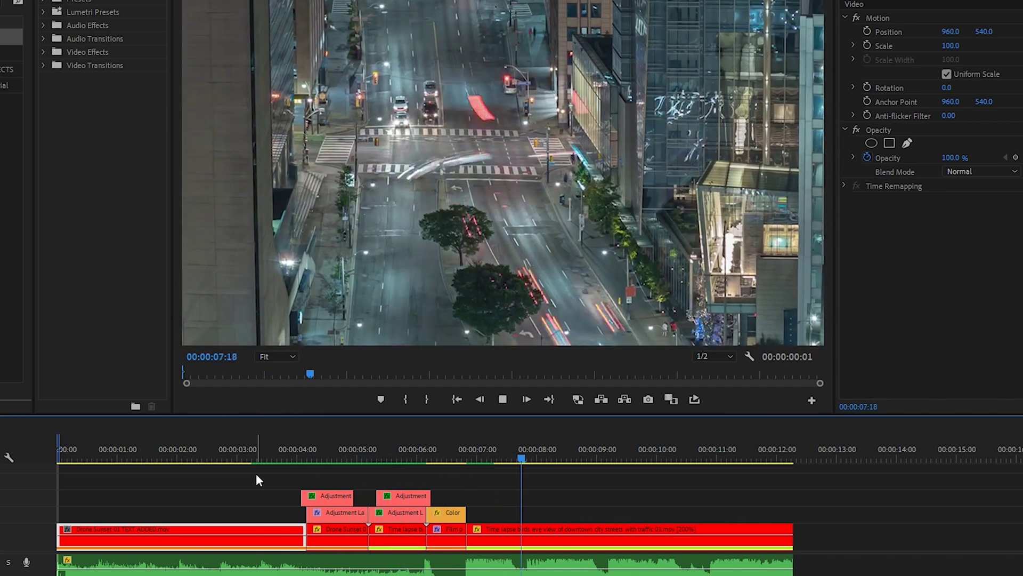
key(space)
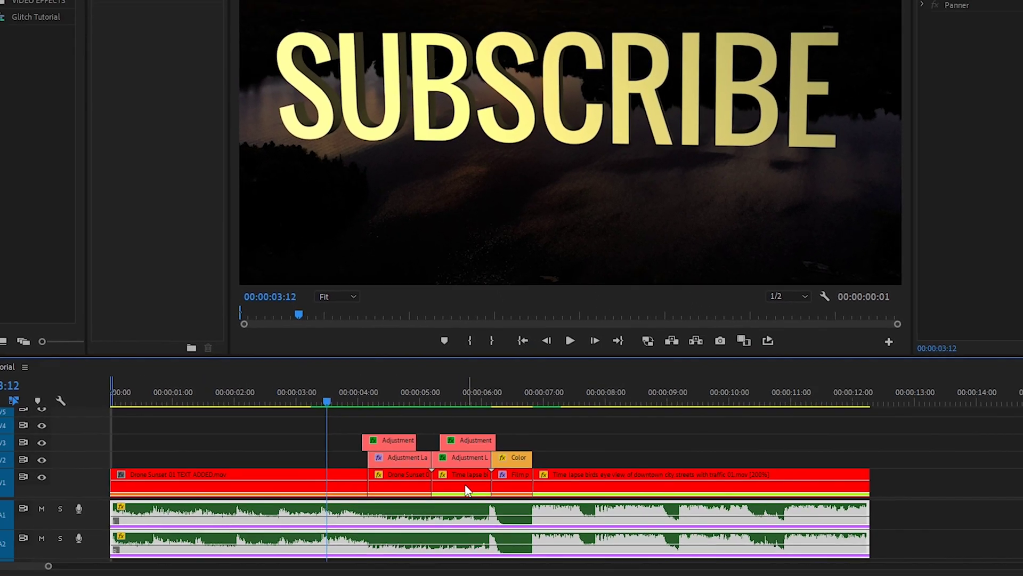
key(space)
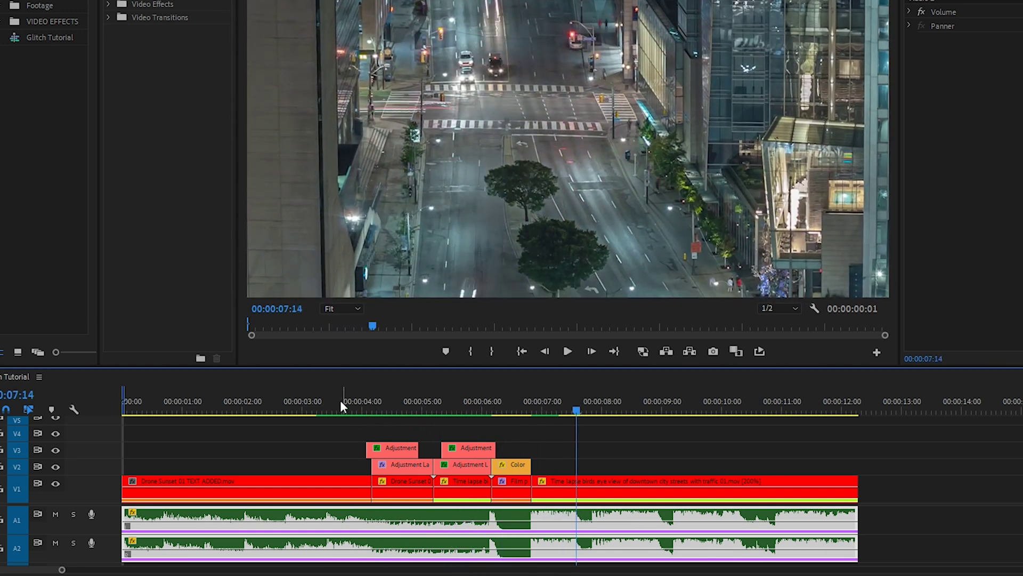
click(329, 407)
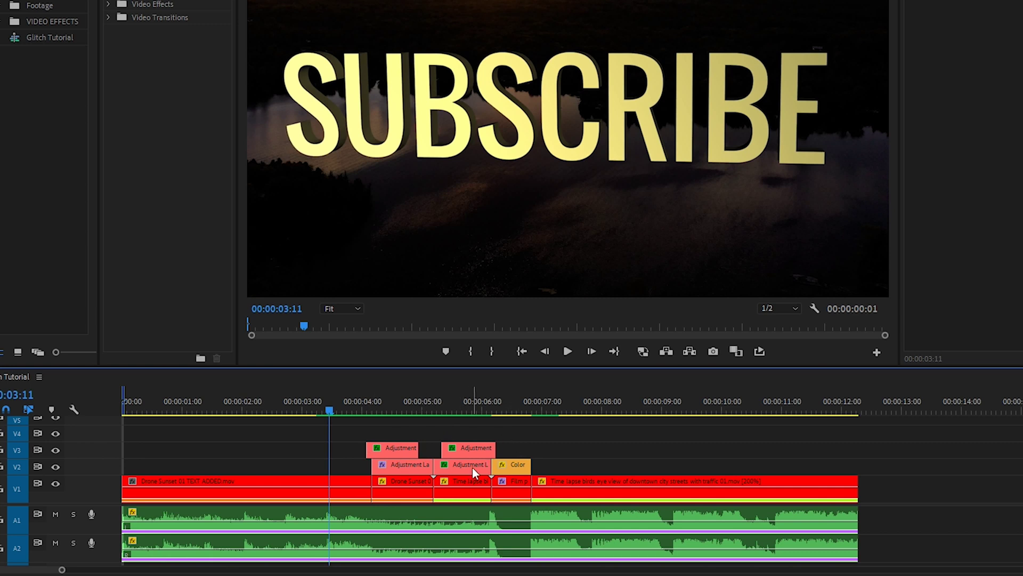
click(417, 480)
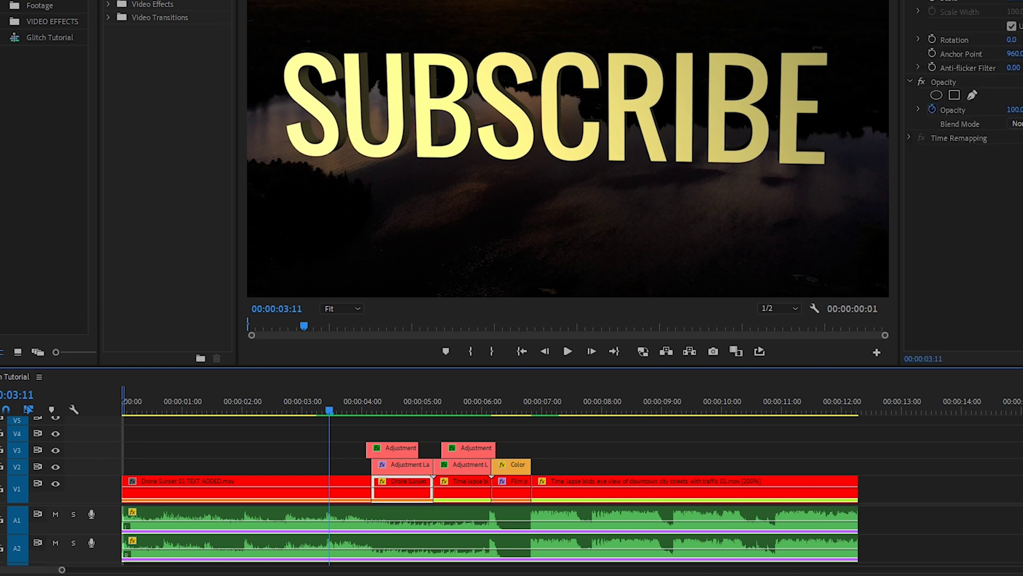
click(470, 480)
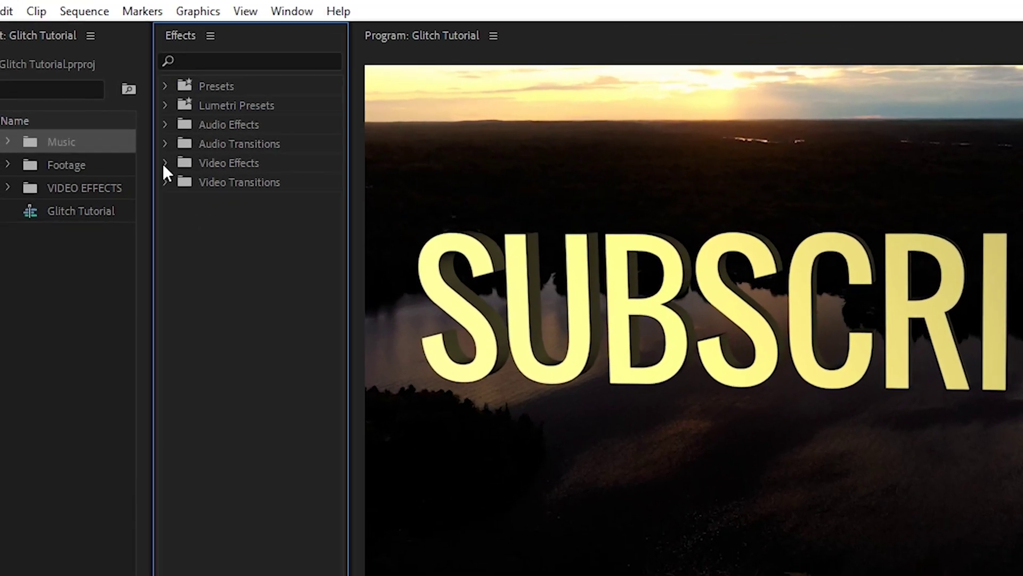
- Examine the Immersive Video effects within Video Effects, including VR Digital Glitch, VR Chromatic Aberrations, VR Color Gradients and VR De-Noise
click(149, 116)
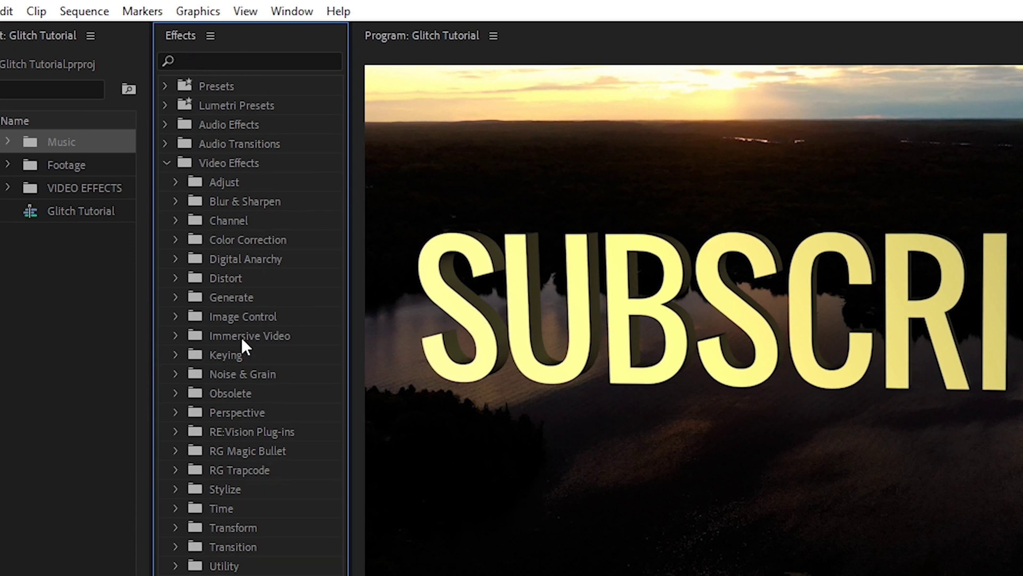
click(185, 338)
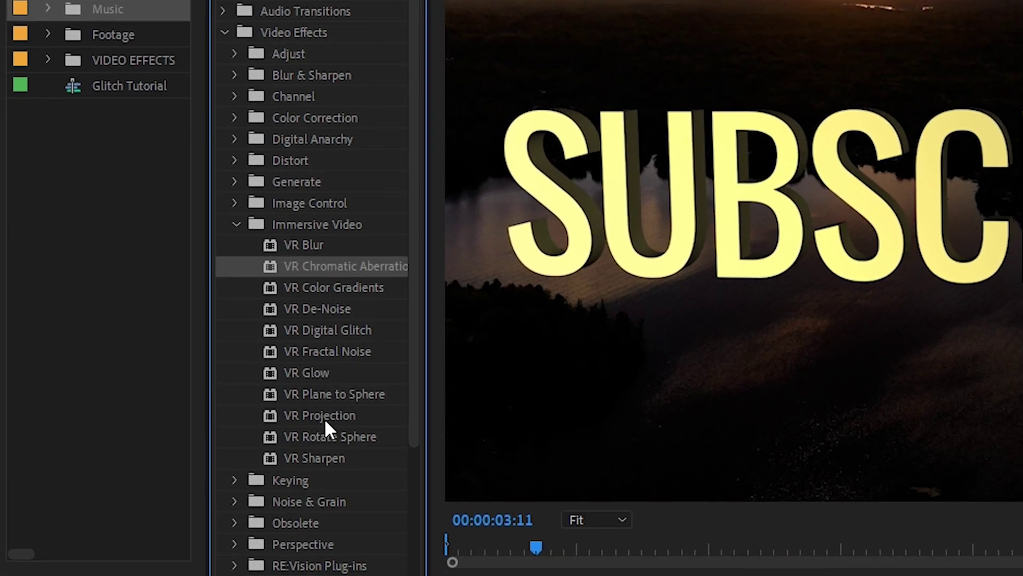
click(350, 330)
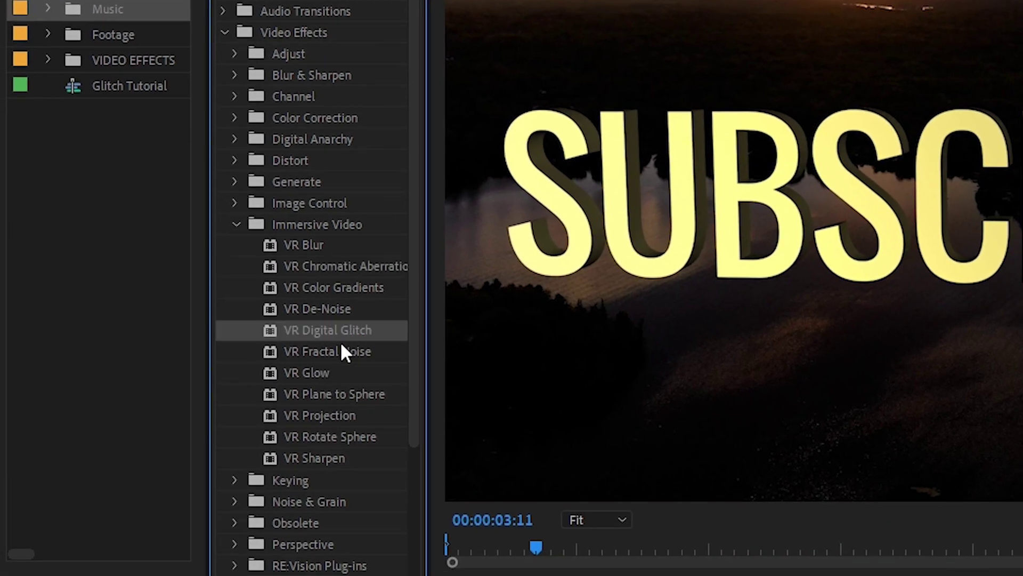
click(341, 267)
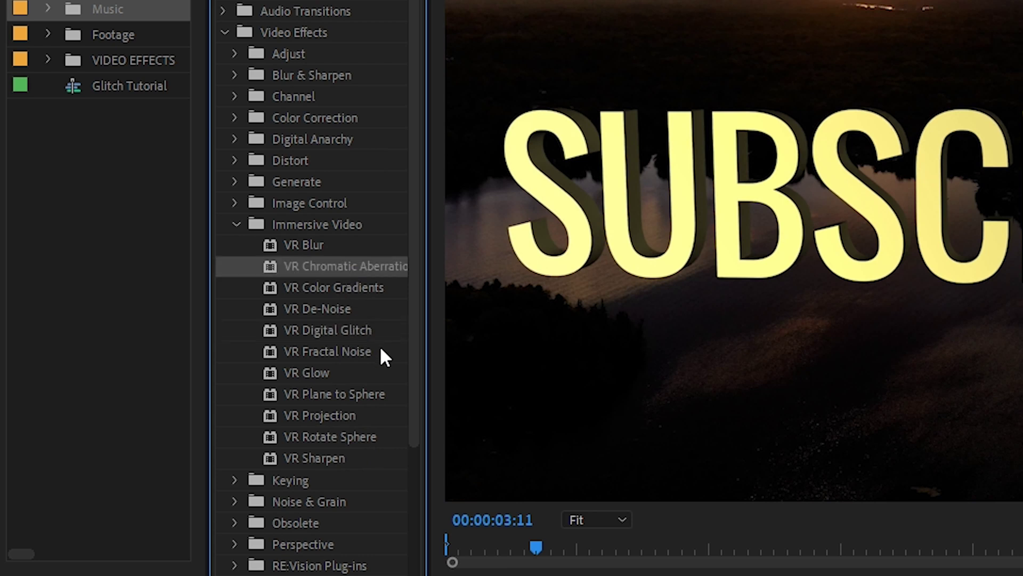
click(322, 292)
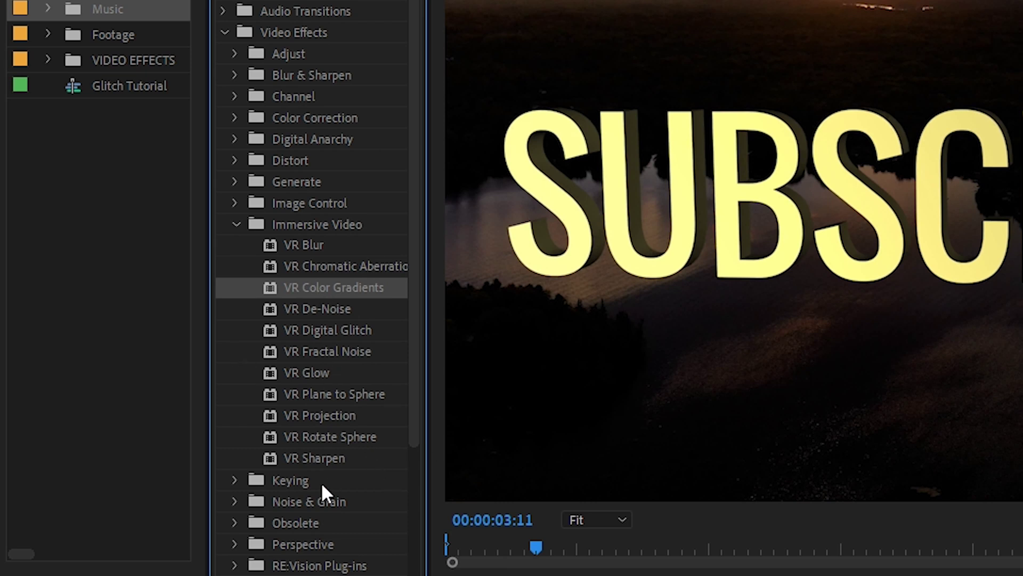
click(355, 270)
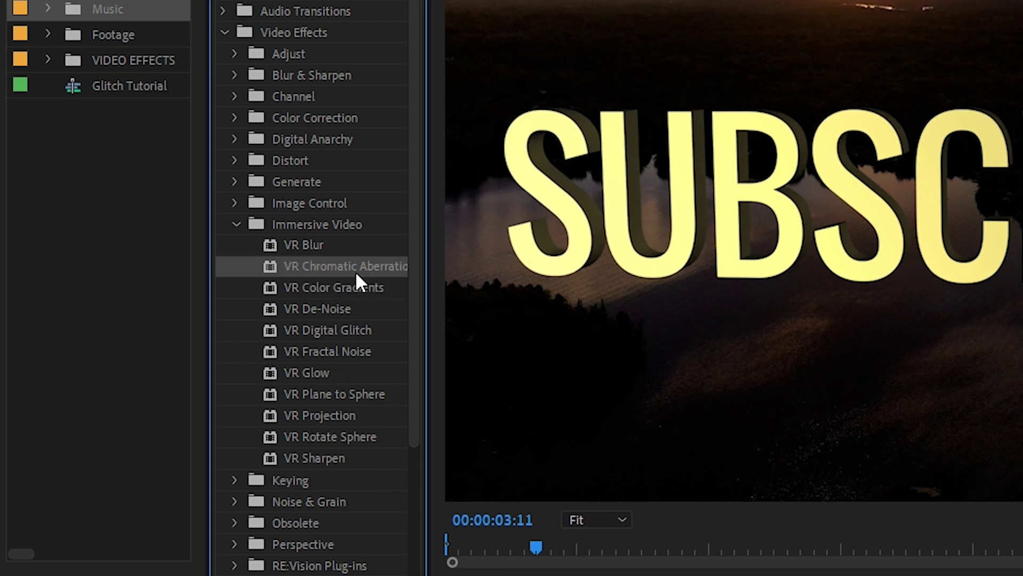
click(313, 289)
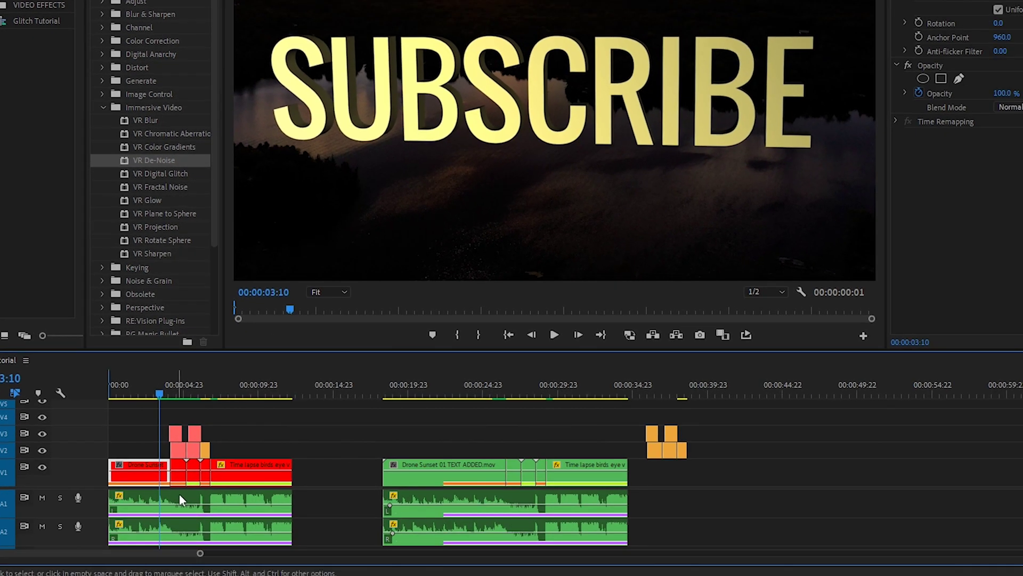
- Go to the second copy of the edit at 00:00:25:21 and select its short drone sunset clip
drag(706, 418, 625, 457)
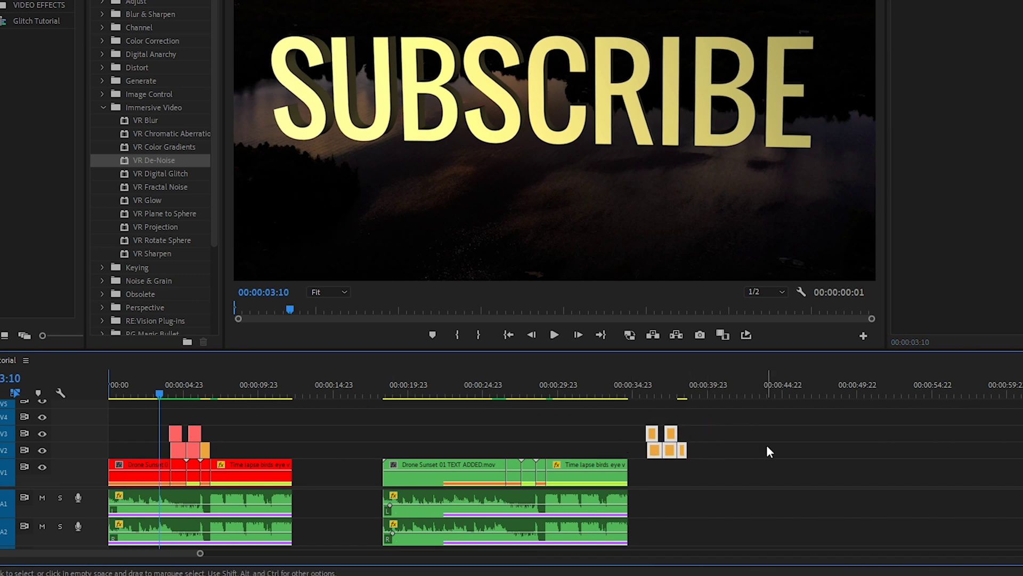
click(496, 391)
key(equal)
key(equal)
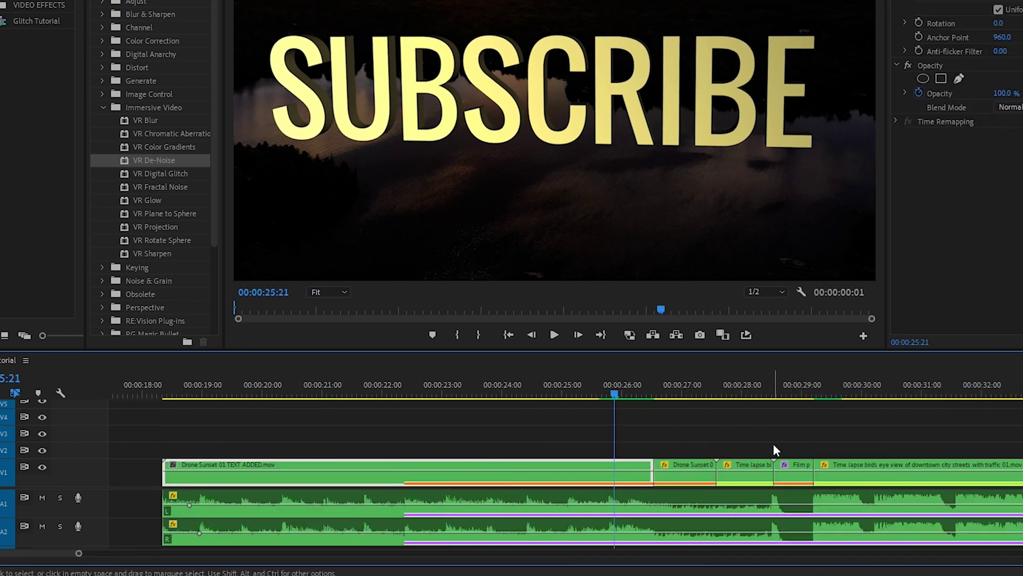
scroll(773, 438, down, 5)
scroll(795, 437, down, 2)
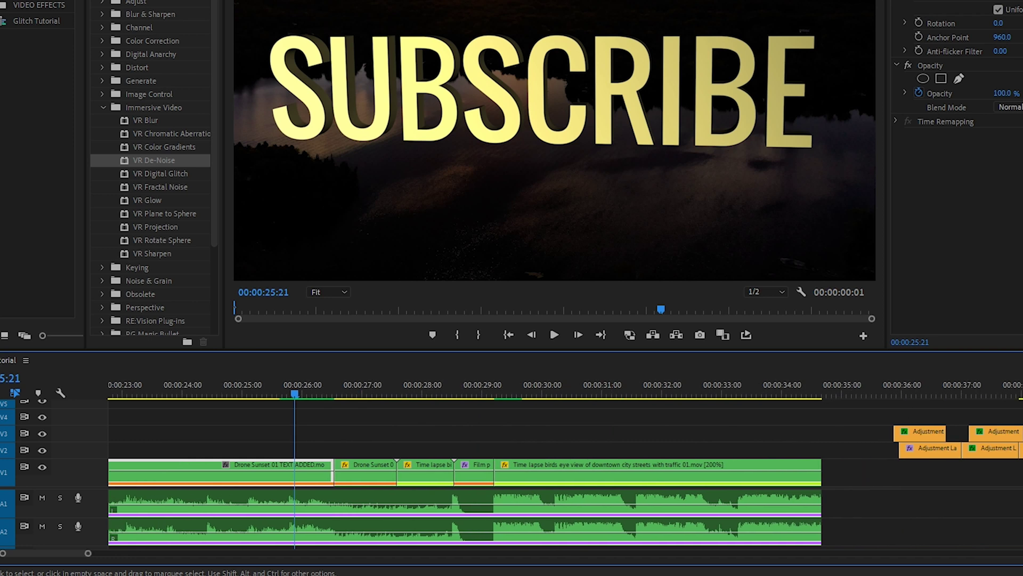
click(380, 469)
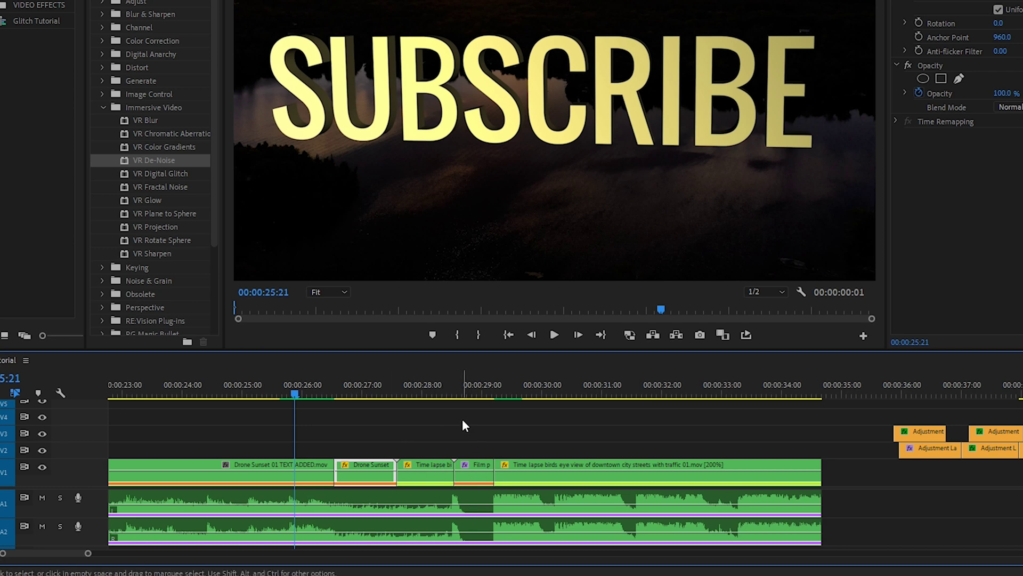
- Play the second copy of the edit across the short clips from just before the drone sunset cut
key(space)
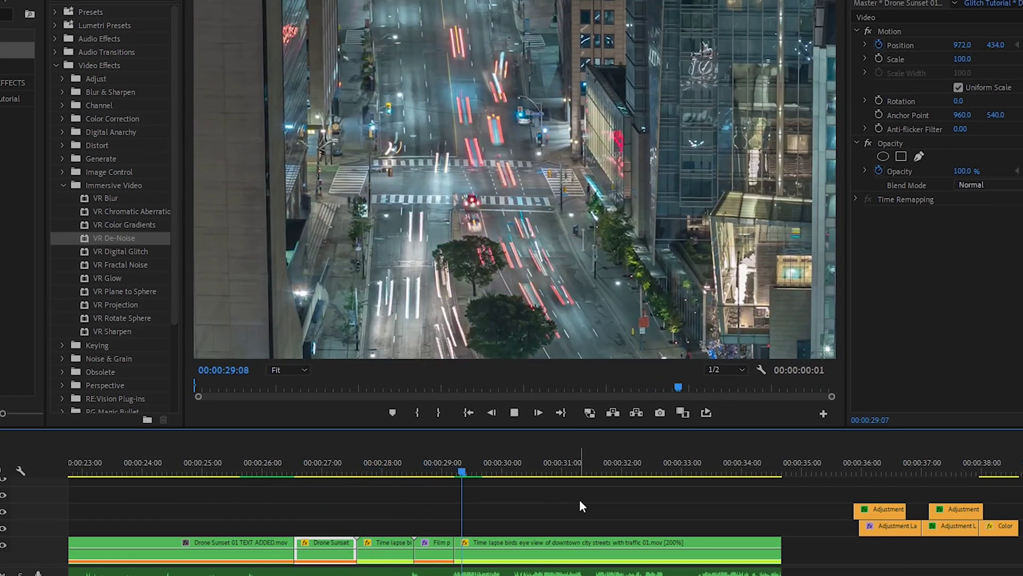
click(273, 466)
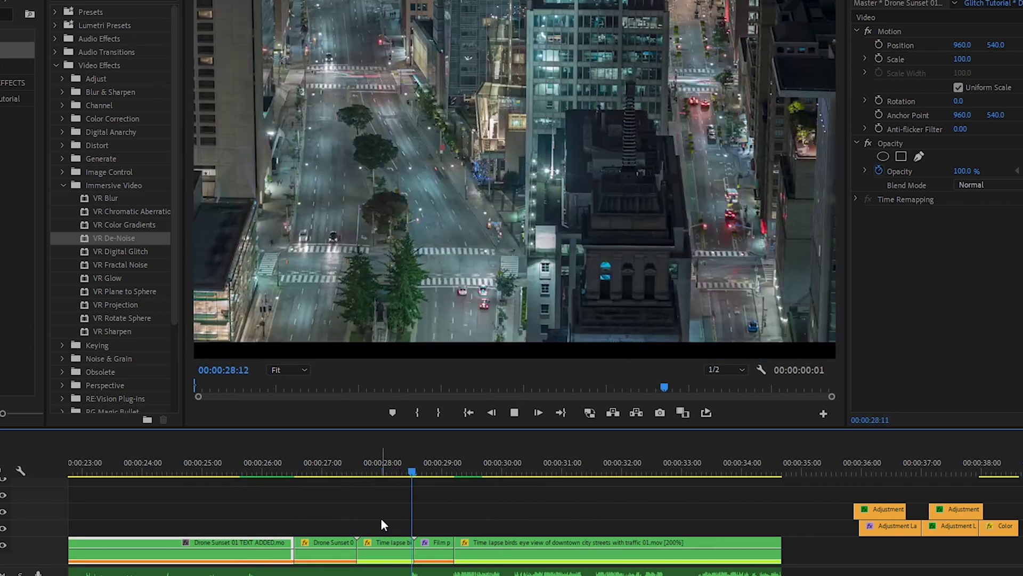
click(283, 465)
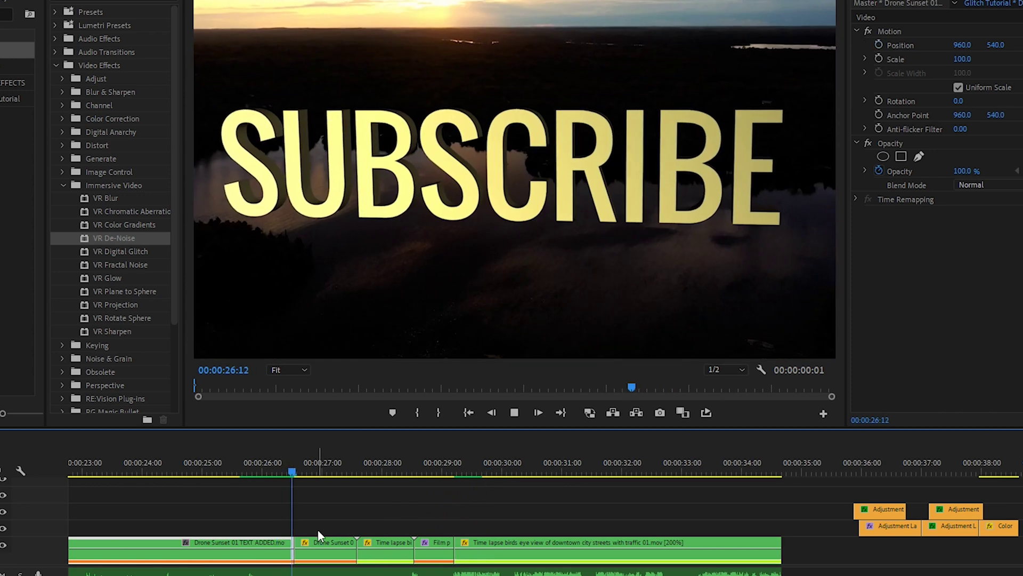
- Inspect the Position keyframes at the start of the short drone sunset clip, moving from its first frame to the second keyframe
click(318, 529)
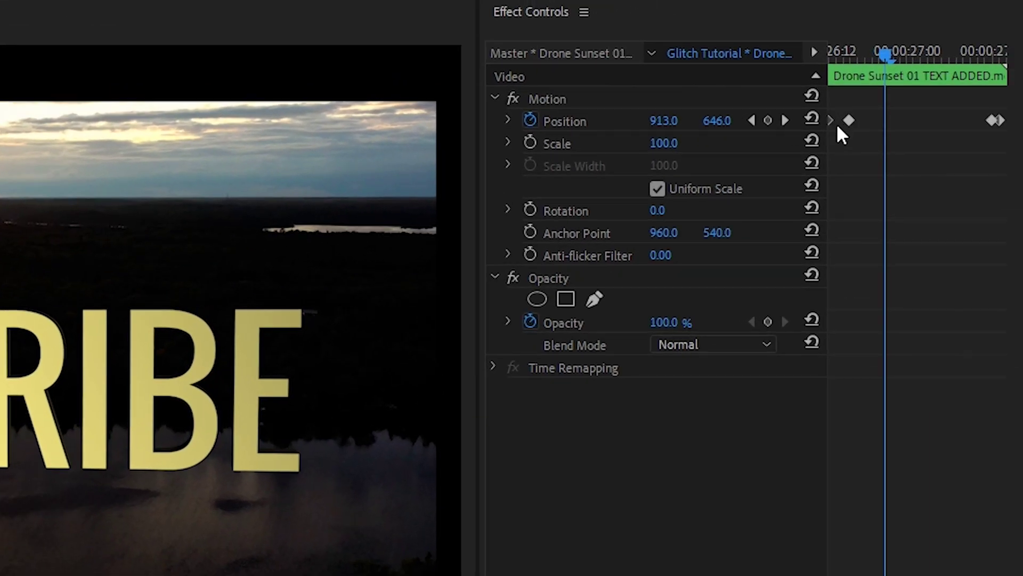
key(Up)
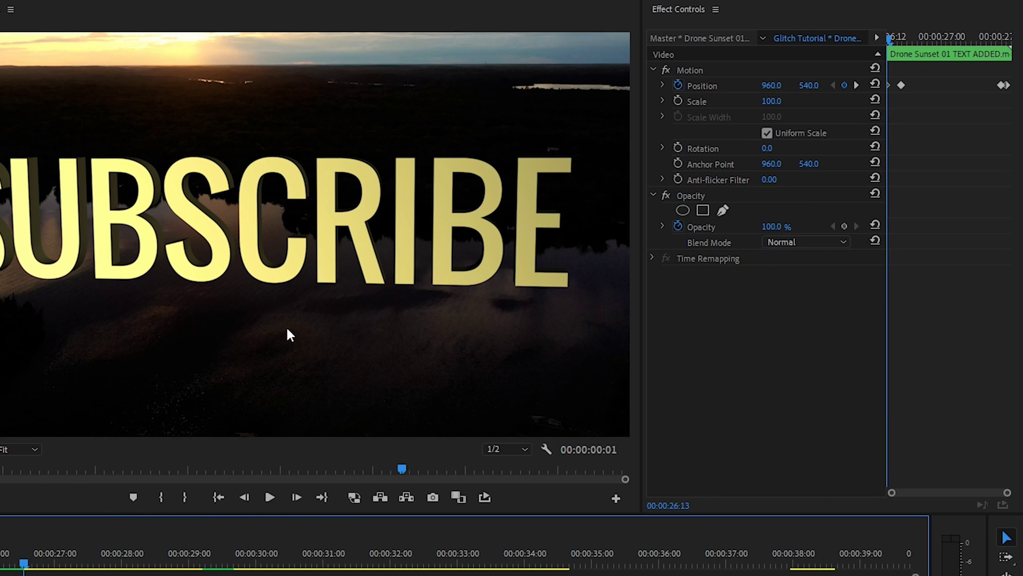
click(902, 36)
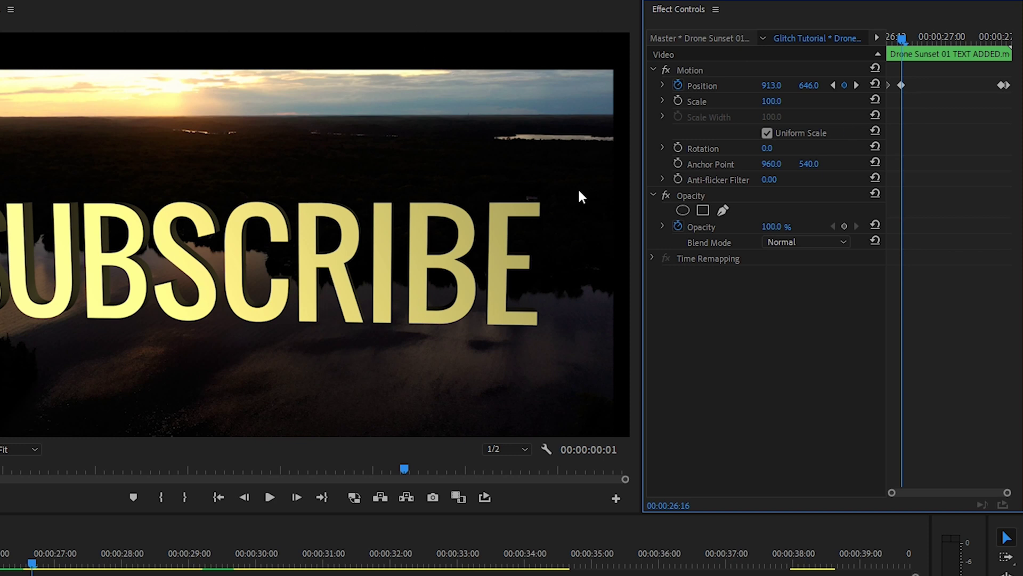
key(Right)
key(Right)
key(Right)
key(Right)
key(Right)
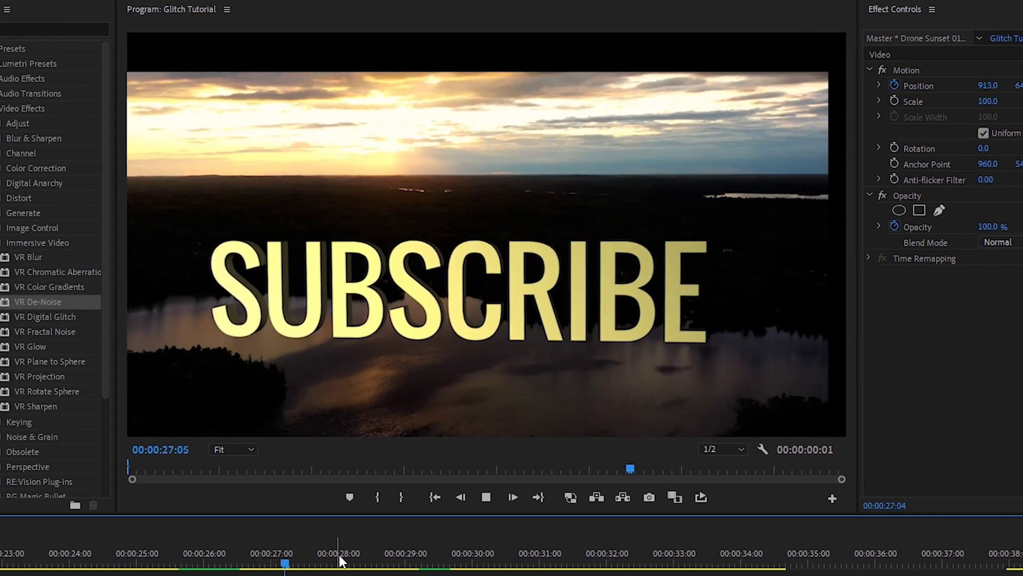
- Replay the cut into the short drone sunset clip and park the playhead at 00:00:26:13
key(space)
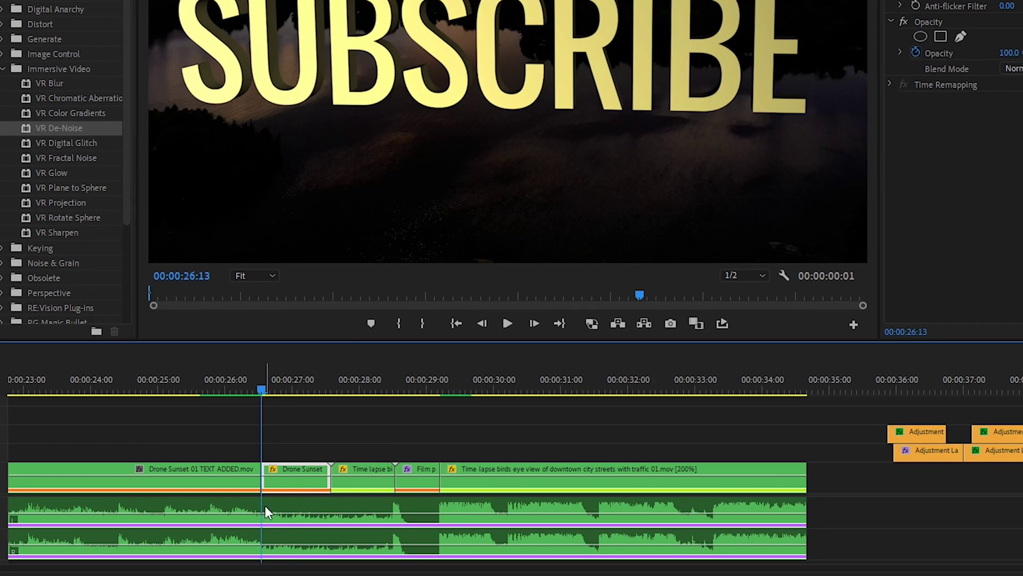
click(207, 389)
key(space)
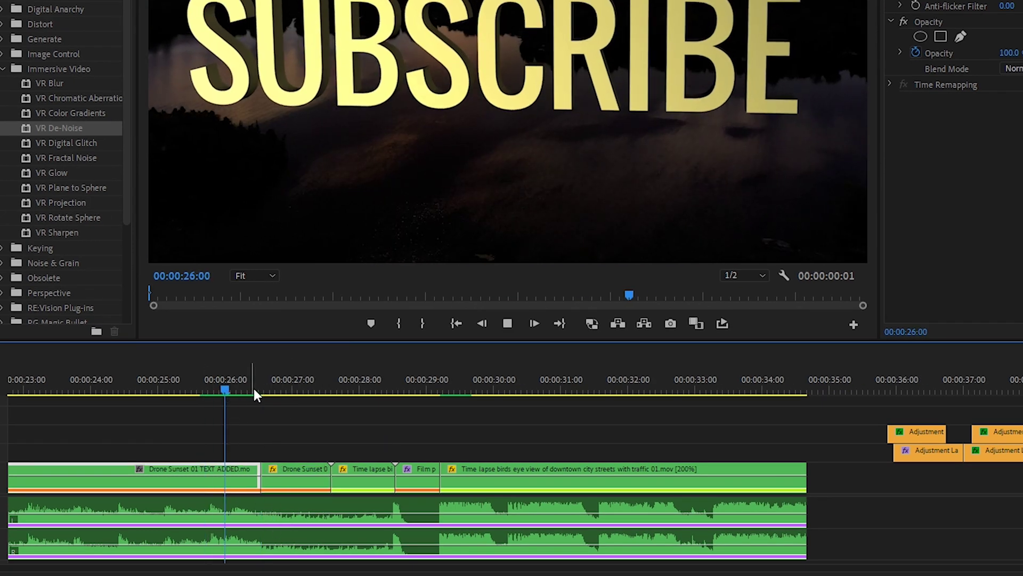
key(space)
click(264, 387)
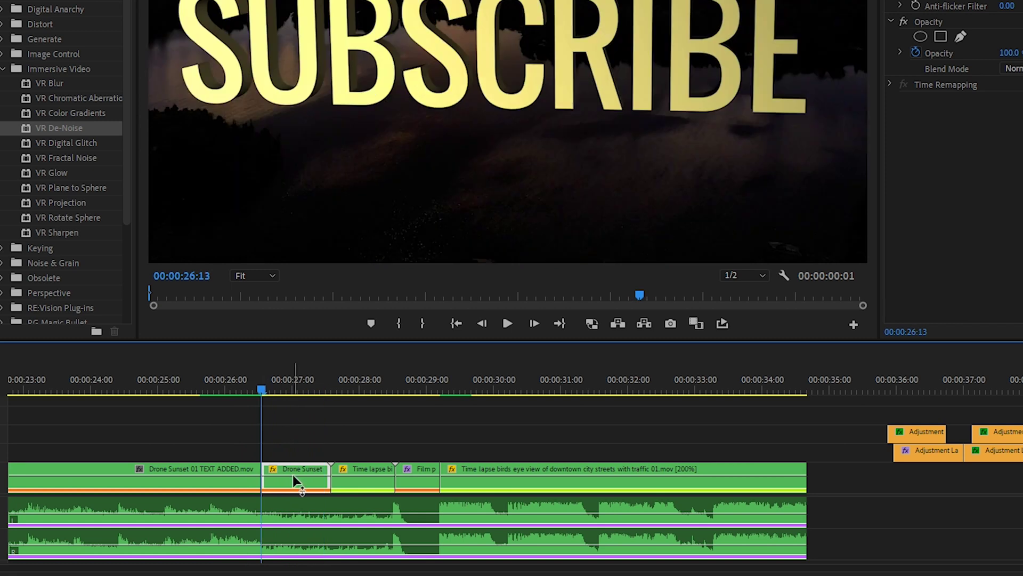
- Check the Clip Speed / Duration settings of the short drone sunset clip and close them without changes
right_click(296, 469)
click(383, 319)
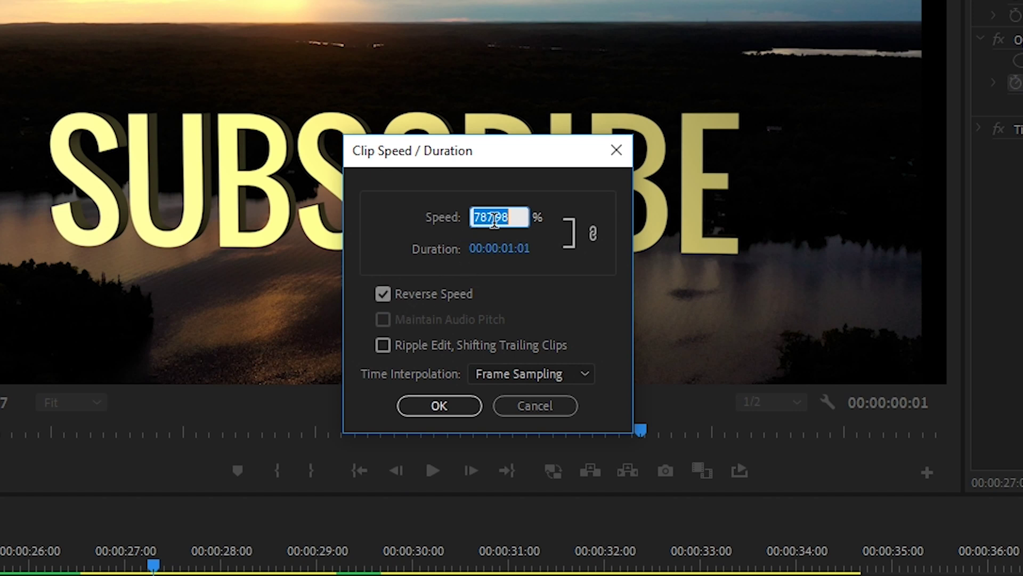
click(526, 409)
- Play the transition from 00:00:25:23 and check the Clip Speed / Duration settings of the short time-lapse clip
click(26, 560)
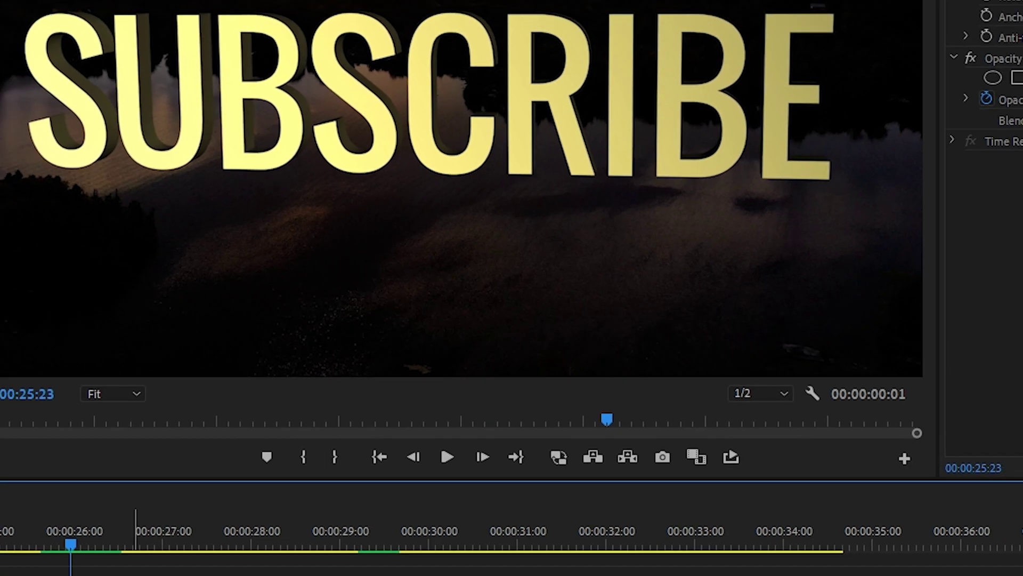
key(space)
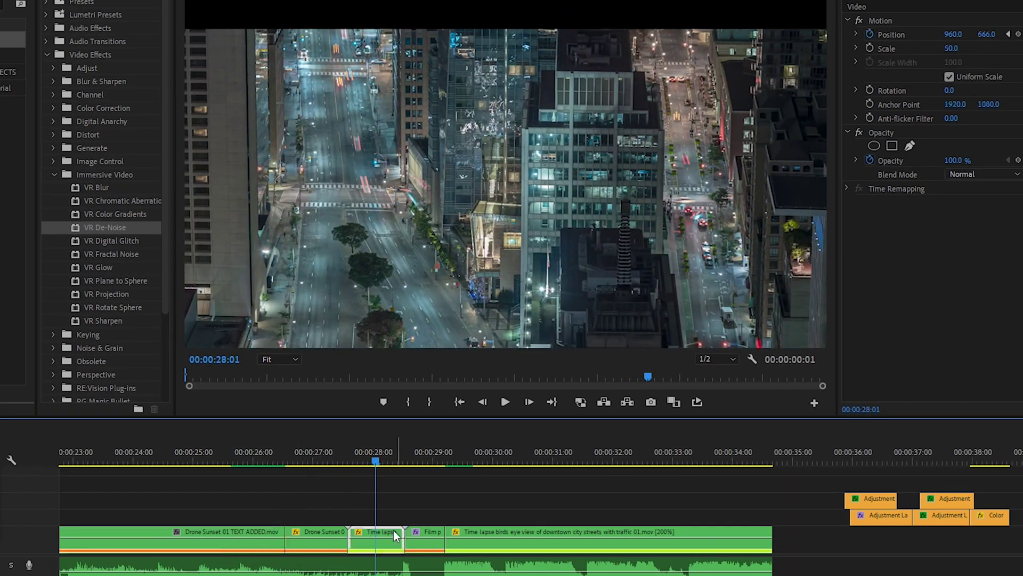
click(381, 529)
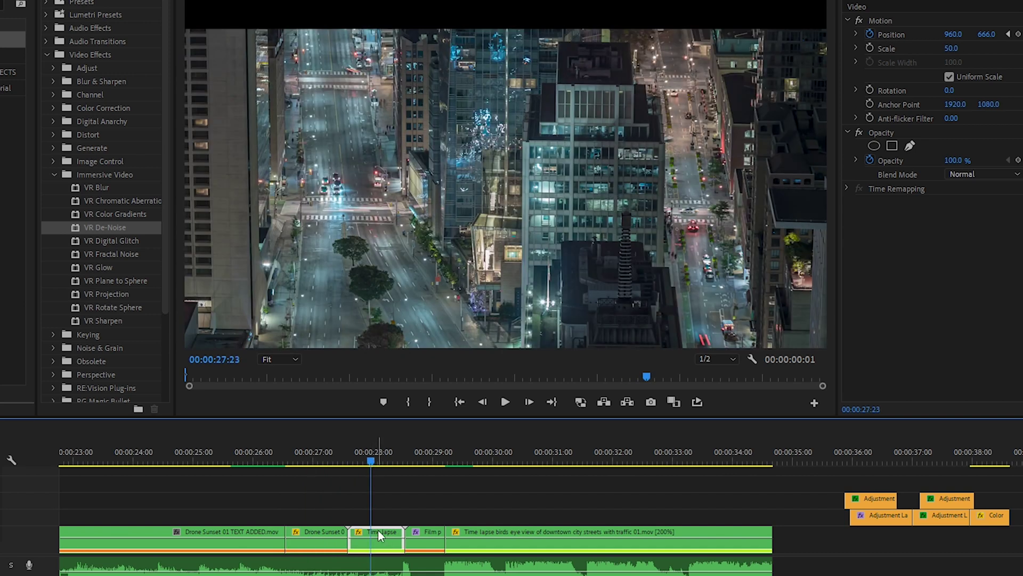
right_click(379, 533)
click(445, 402)
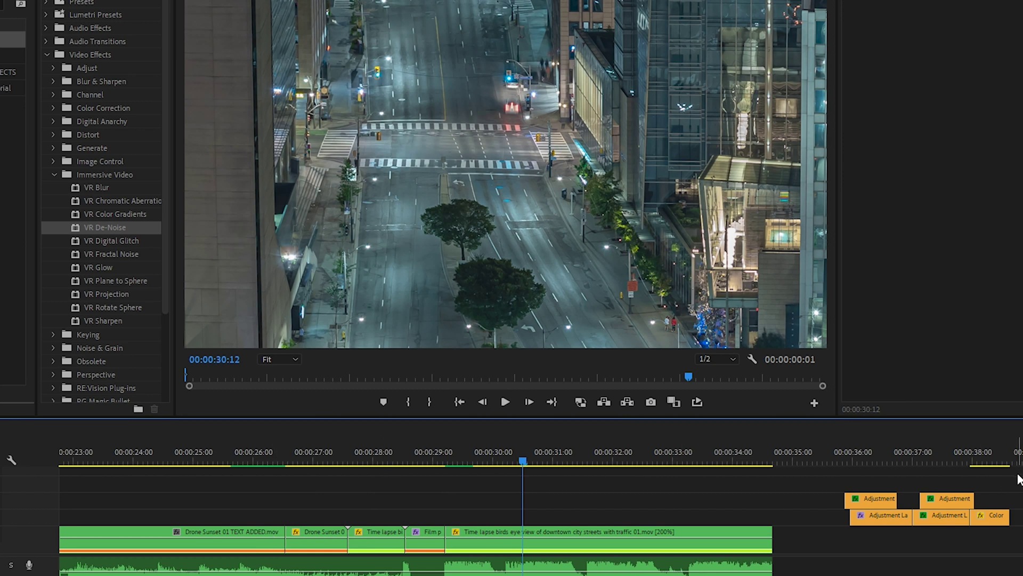
- Move the group of adjustment layers and the color clip directly above the second copy's short clips, and select the short time-lapse clip
drag(1018, 479, 308, 509)
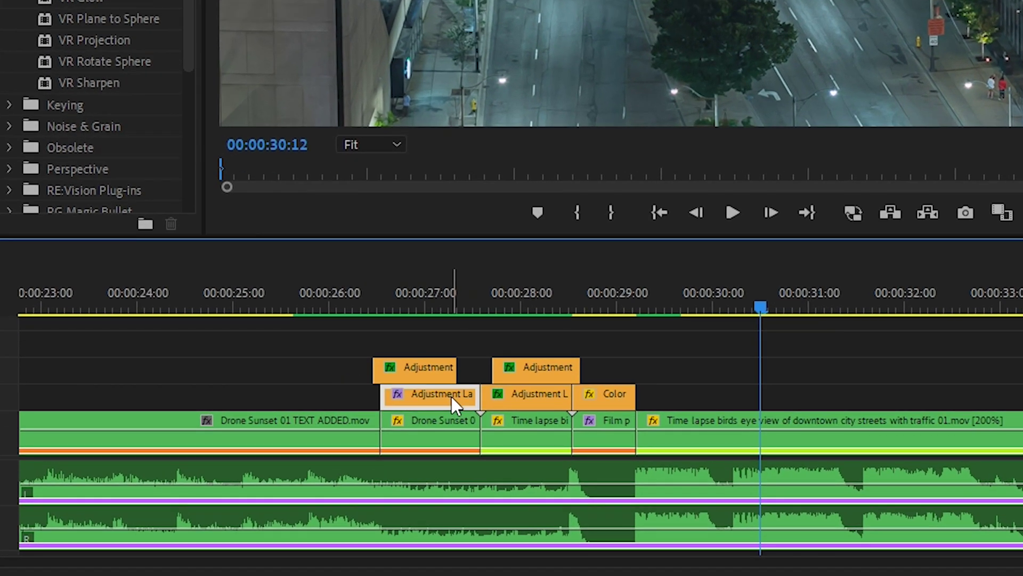
click(319, 535)
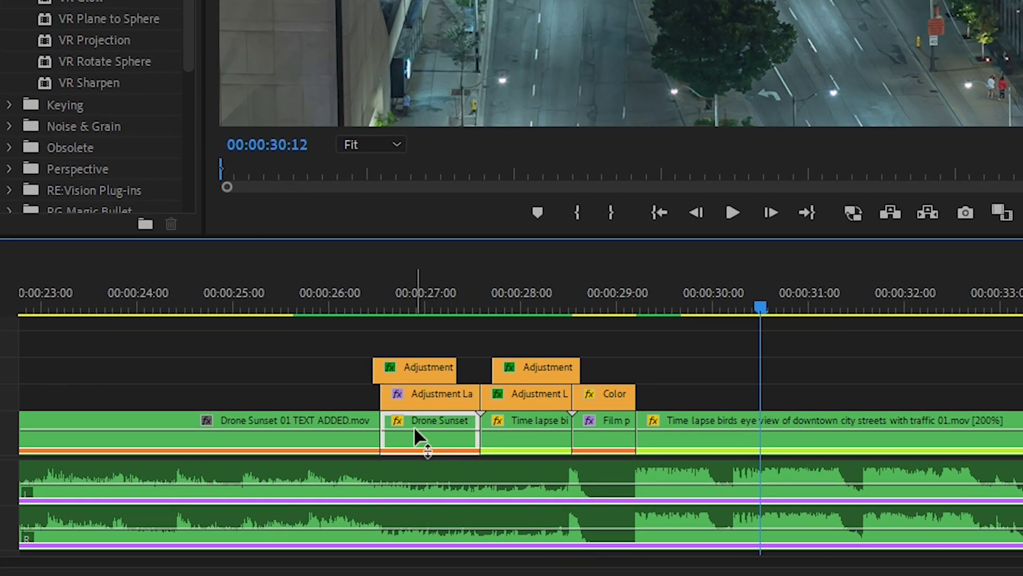
click(527, 403)
click(519, 417)
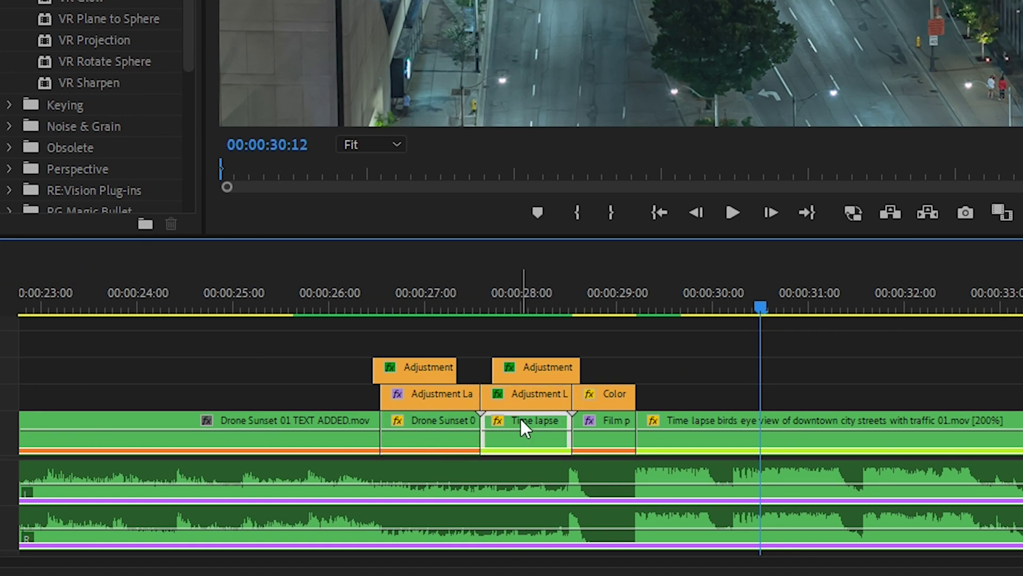
- Hide track V3 and examine the VR Digital Glitch keyframes of the V2 adjustment layer above the short drone sunset clip
click(420, 366)
click(537, 369)
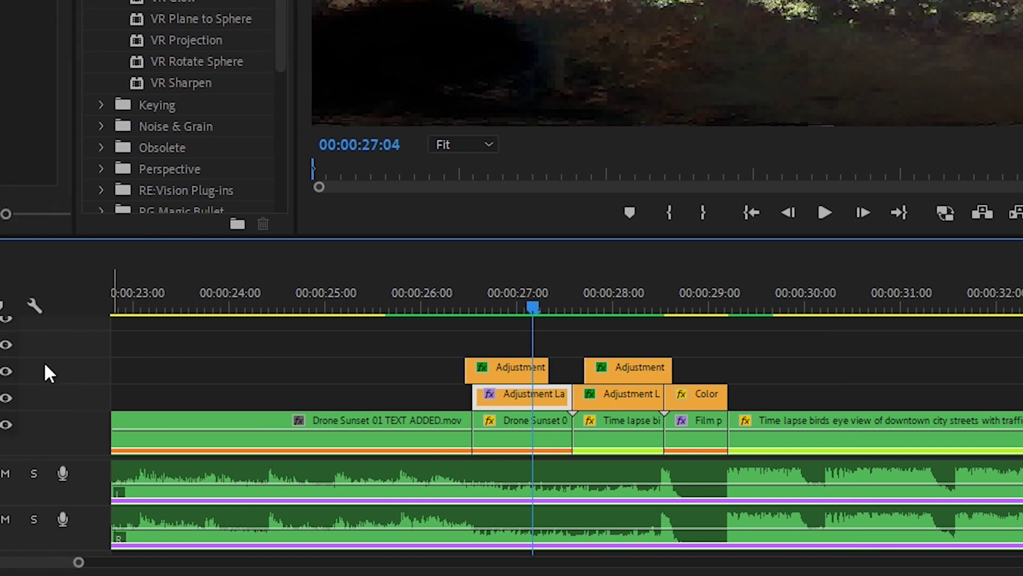
click(5, 372)
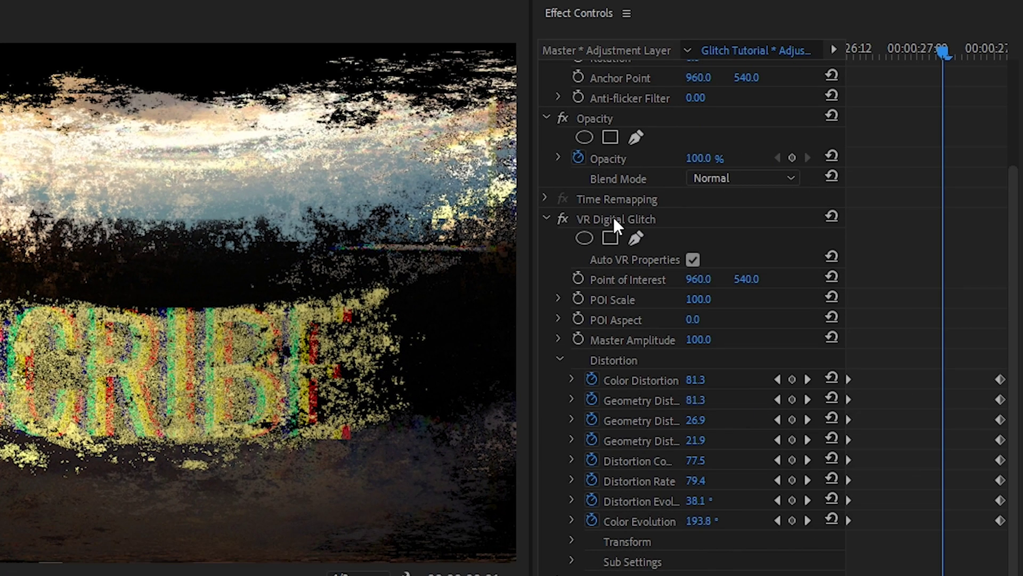
click(726, 166)
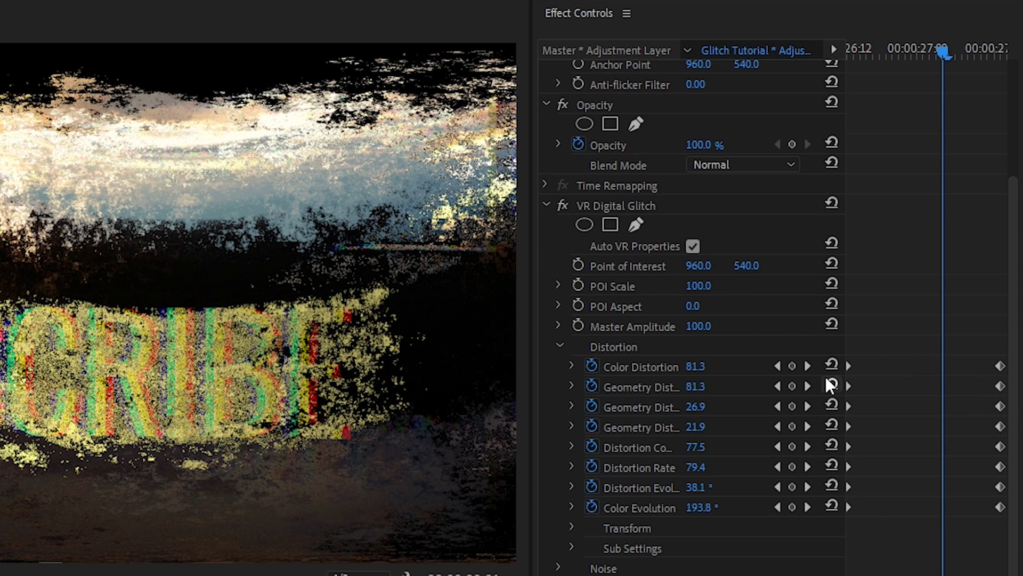
click(850, 51)
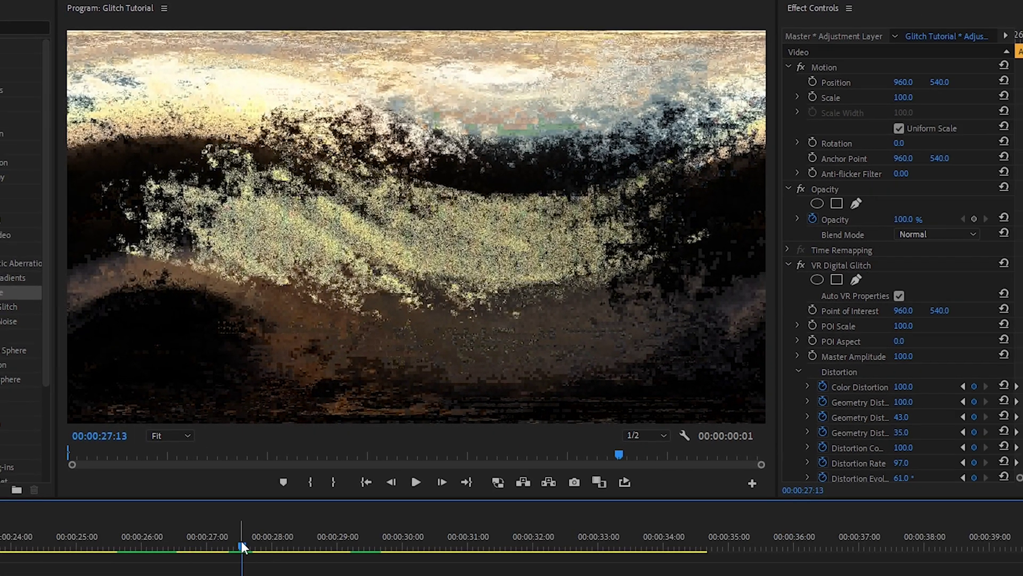
- Examine the VR Digital Glitch keyframes of the V2 adjustment layer above the short time-lapse clip, from its start to 00:00:28:12
click(243, 540)
click(249, 535)
scroll(995, 289, down, 3)
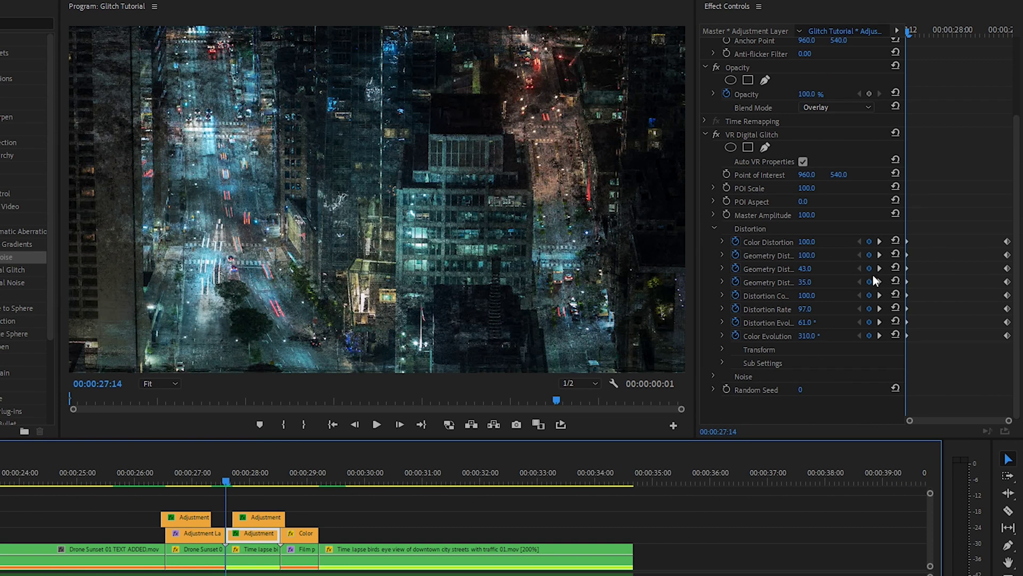
click(1005, 32)
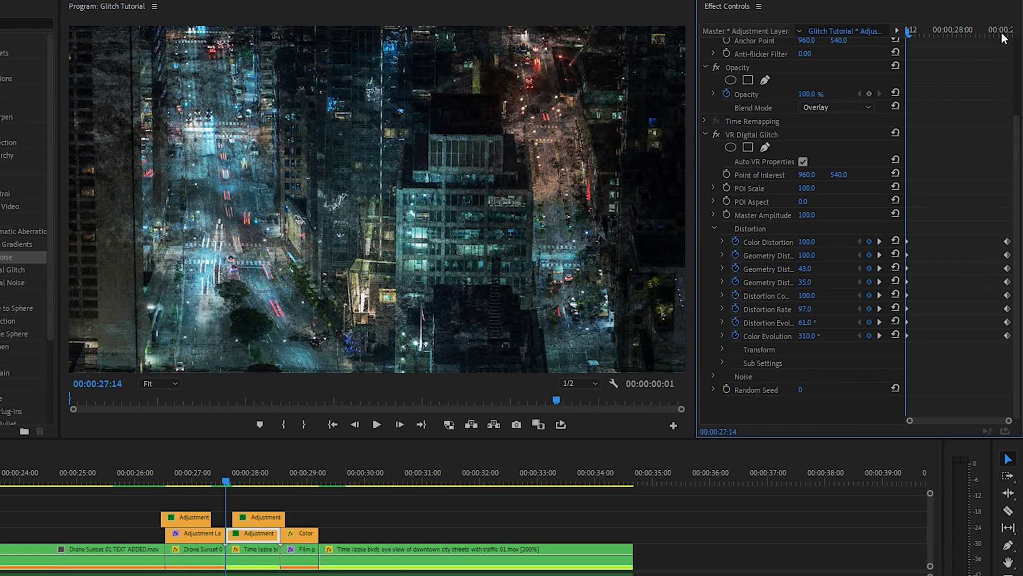
drag(1011, 38, 1013, 41)
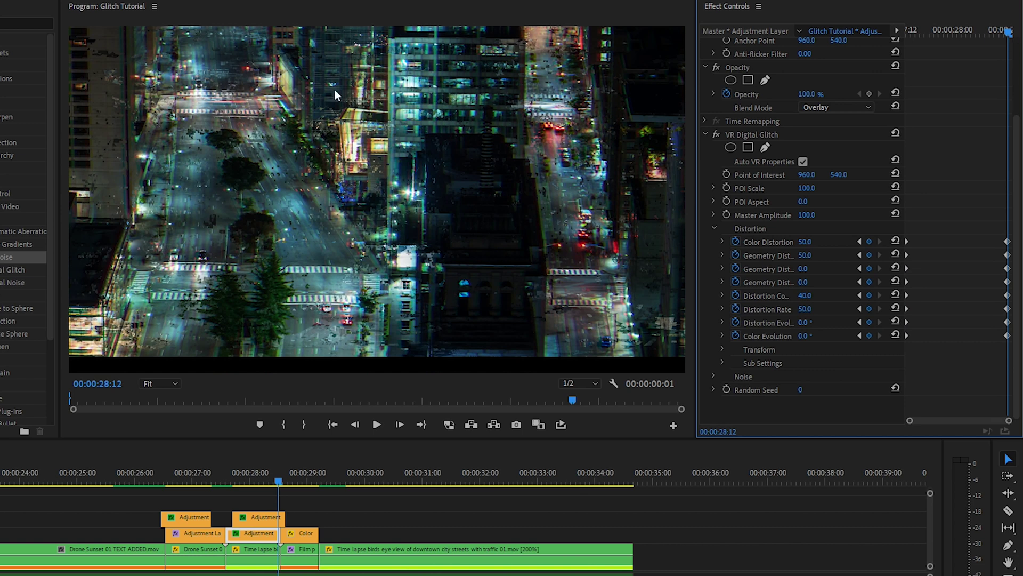
- Check the Opacity settings of the color matte at 00:00:28:21 and inspect the film particles overlay clip beneath it
click(301, 534)
click(300, 482)
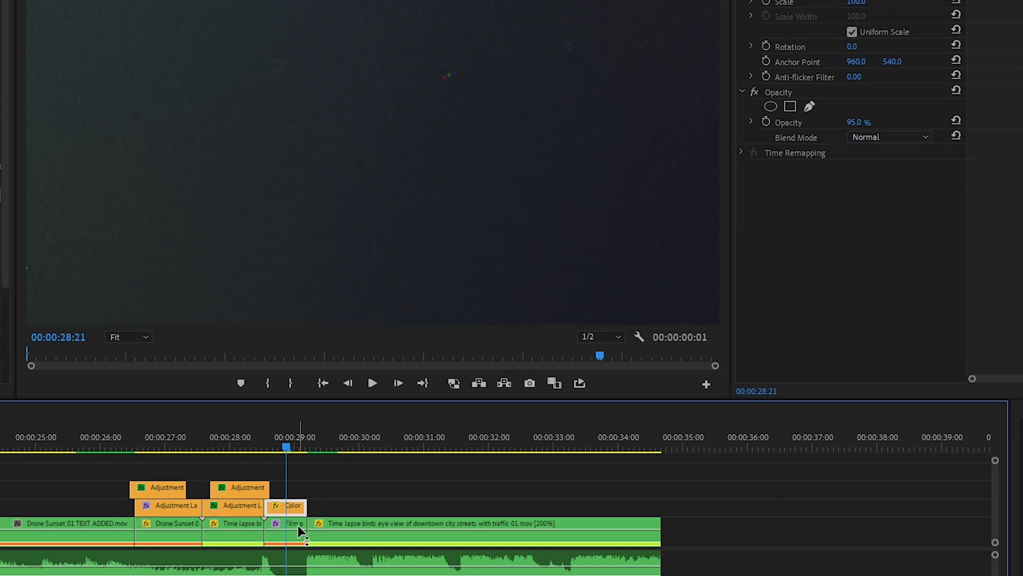
key(equal)
key(equal)
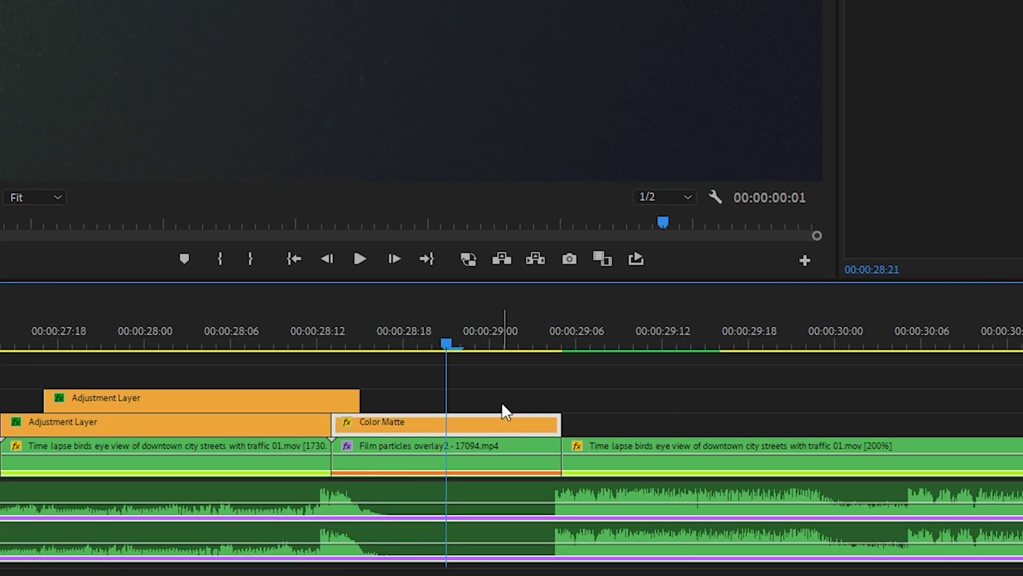
scroll(338, 463, right, 3)
click(305, 450)
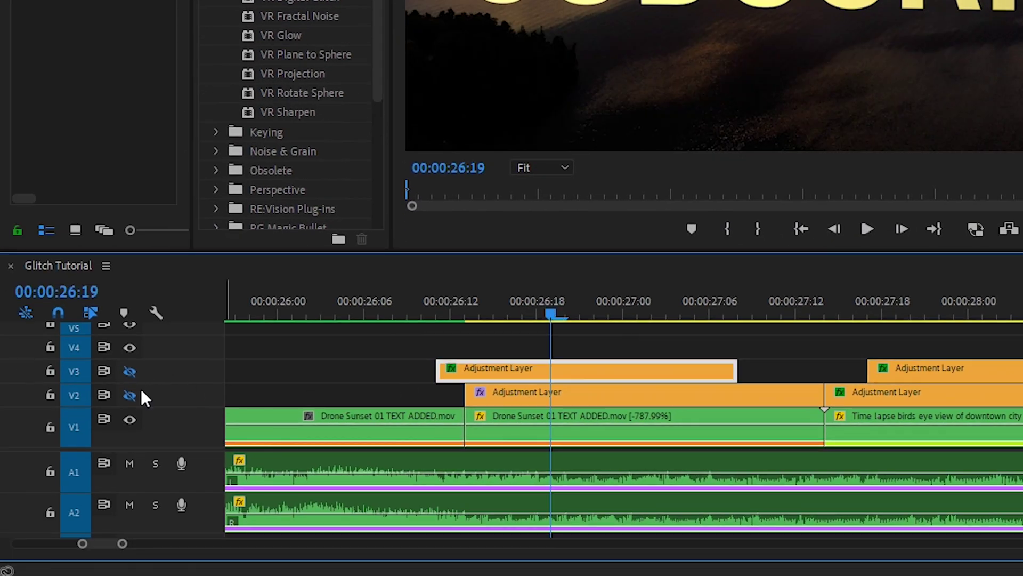
- Make tracks V2 and V3 visible again and park the playhead at 00:00:26:10, just before the first V3 adjustment layer
click(130, 395)
click(129, 371)
click(451, 305)
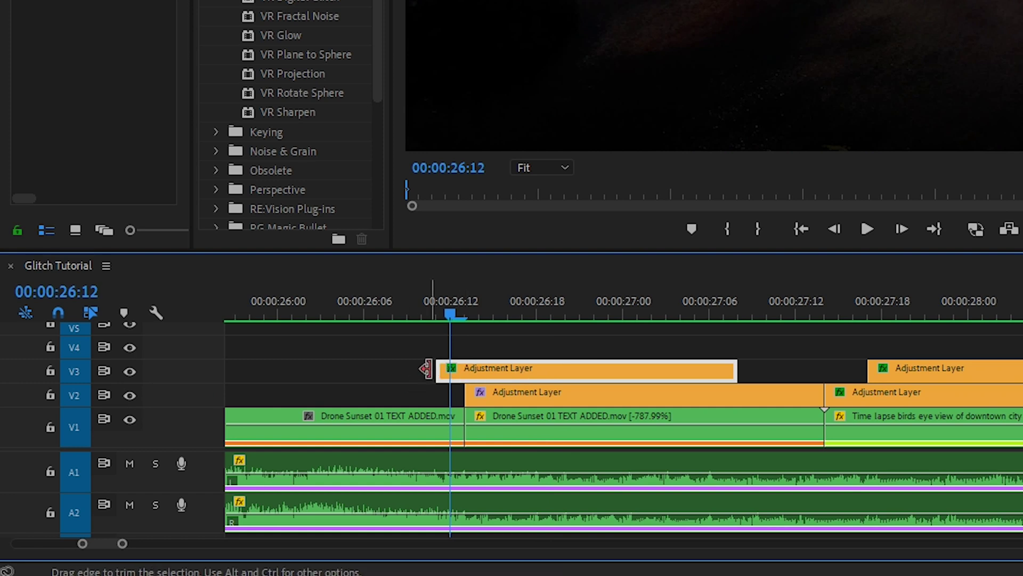
key(Left)
click(421, 306)
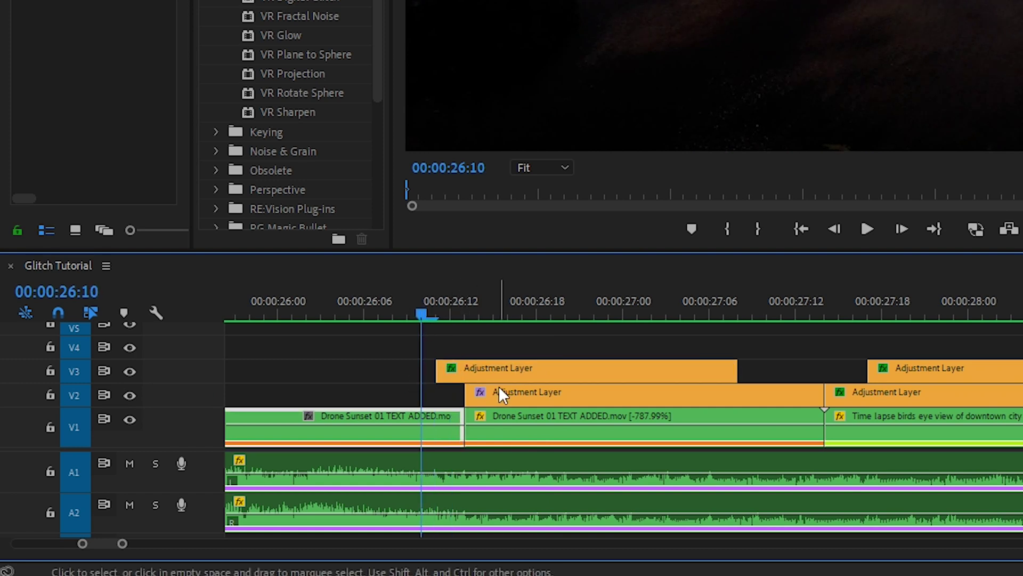
- Step frame by frame over the start of the first V3 adjustment layer to compare the picture with and without it
key(Right)
key(Right)
key(Right)
key(Right)
key(Left)
key(Left)
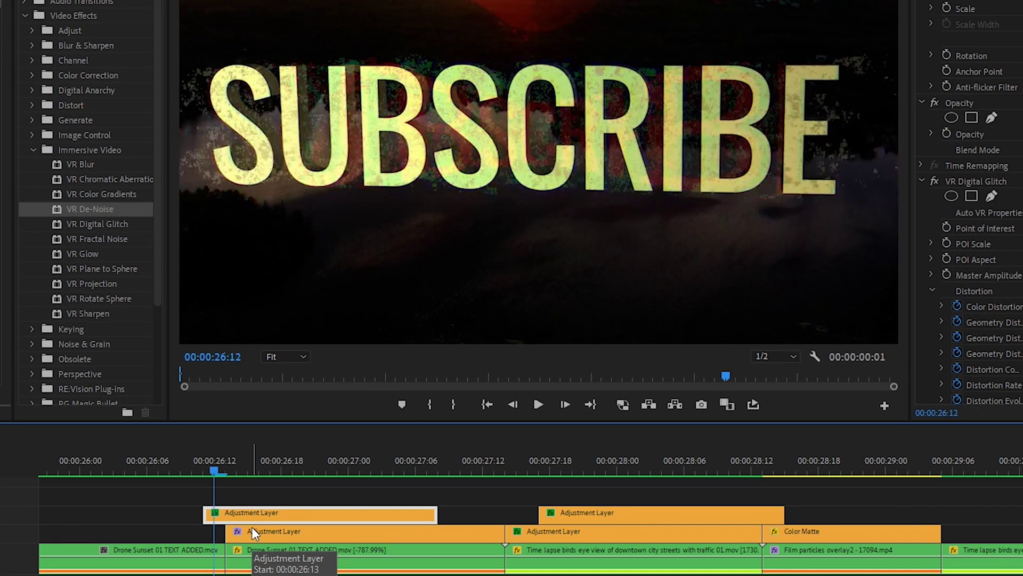
key(Right)
key(Right)
- Examine the opacity and VR Digital Glitch keyframes of the first V3 adjustment layer between its start and 00:00:27:06
click(277, 526)
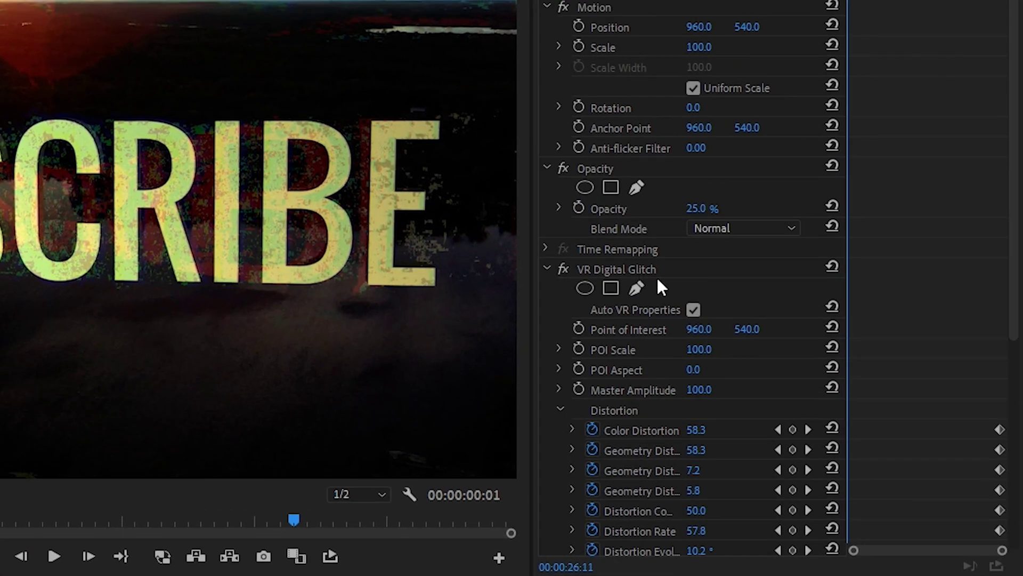
scroll(906, 344, down, 5)
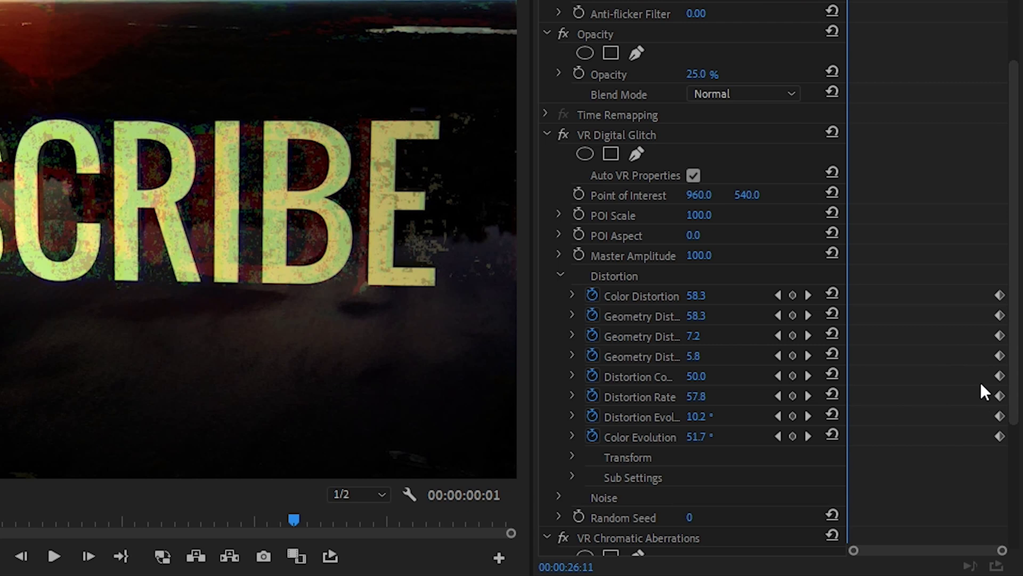
drag(847, 0, 994, 0)
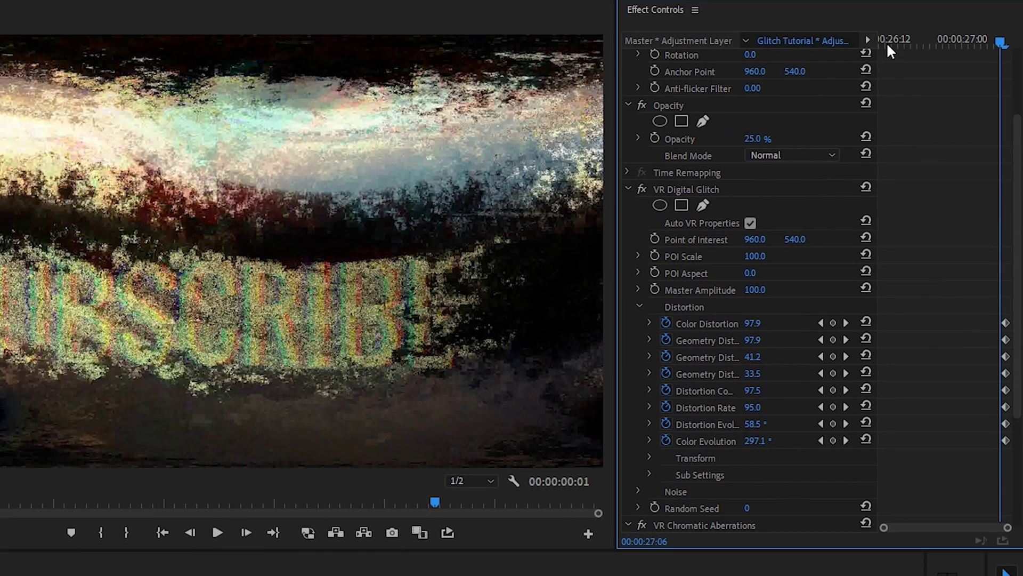
click(885, 44)
scroll(952, 336, down, 6)
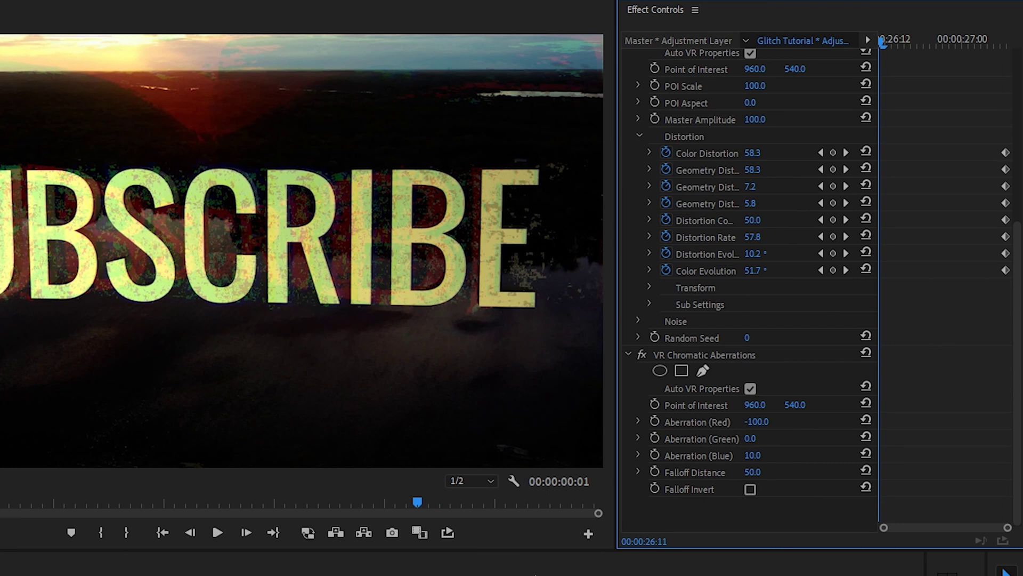
- Switch the first V3 adjustment layer's VR Chromatic Aberrations effect off and on again to compare the picture
click(735, 356)
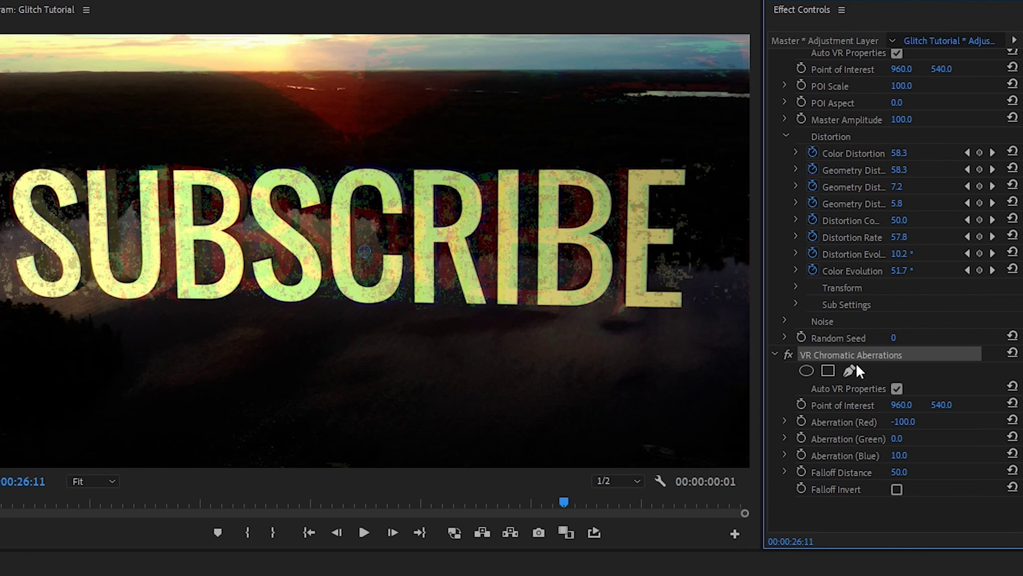
click(790, 354)
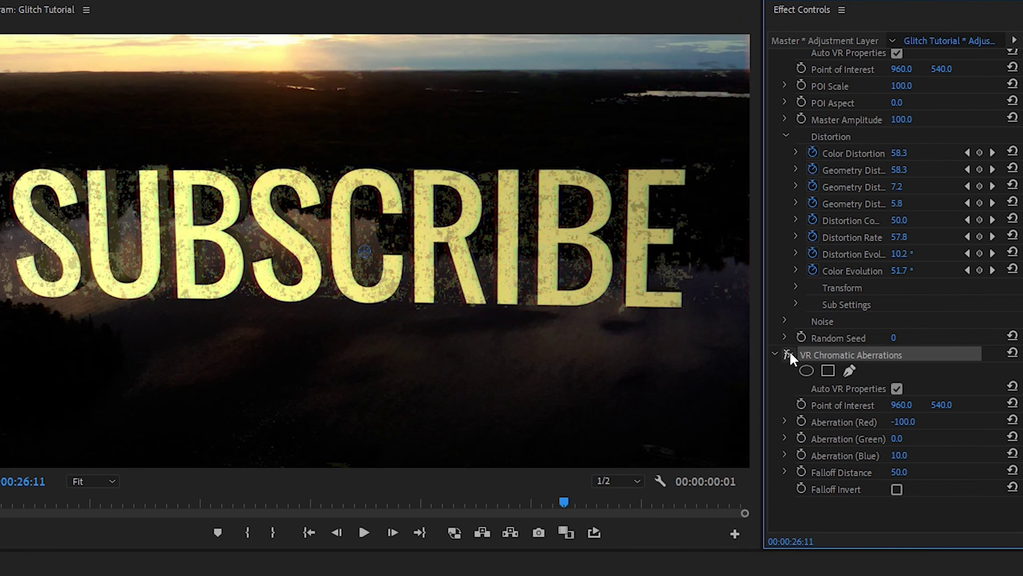
click(790, 354)
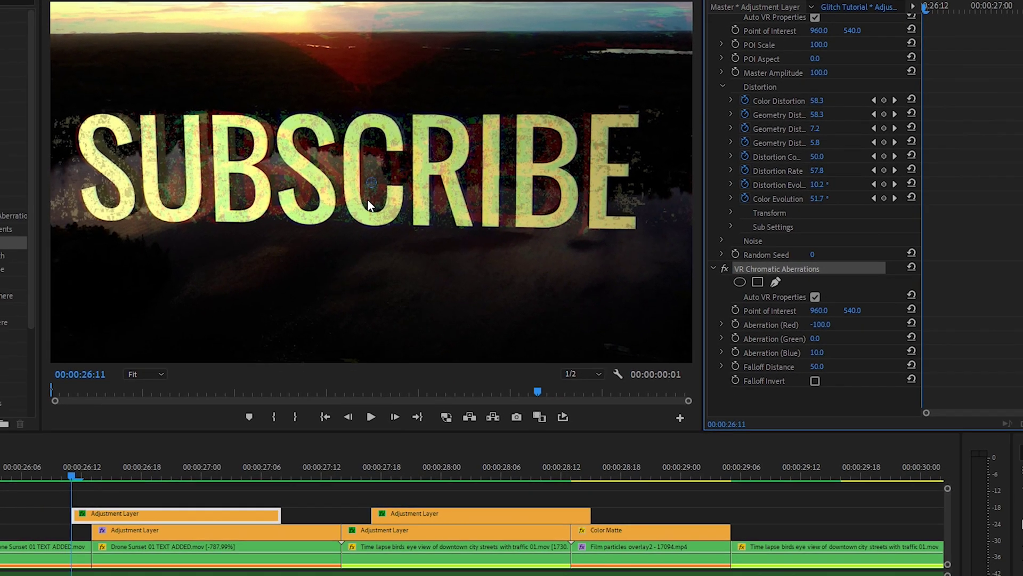
- Move the playhead to 00:00:27:21 and examine the VR Digital Glitch settings of the second V3 adjustment layer
click(411, 475)
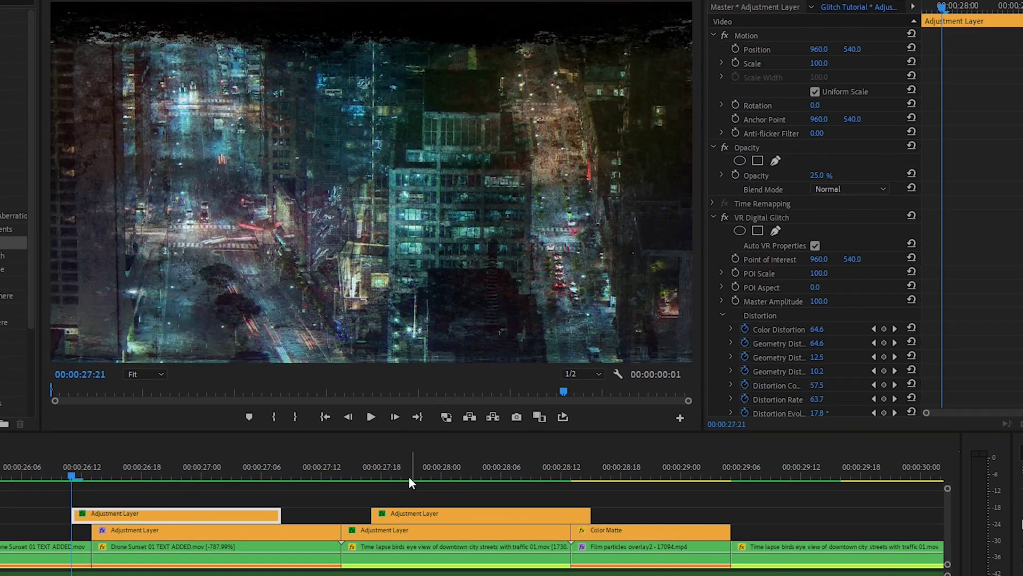
click(430, 518)
scroll(893, 384, down, 4)
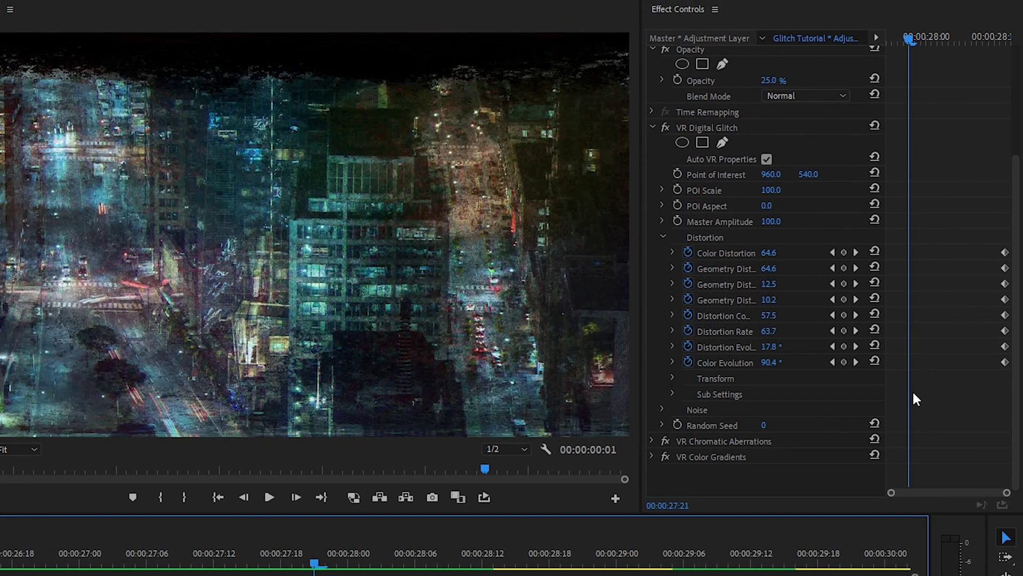
click(724, 129)
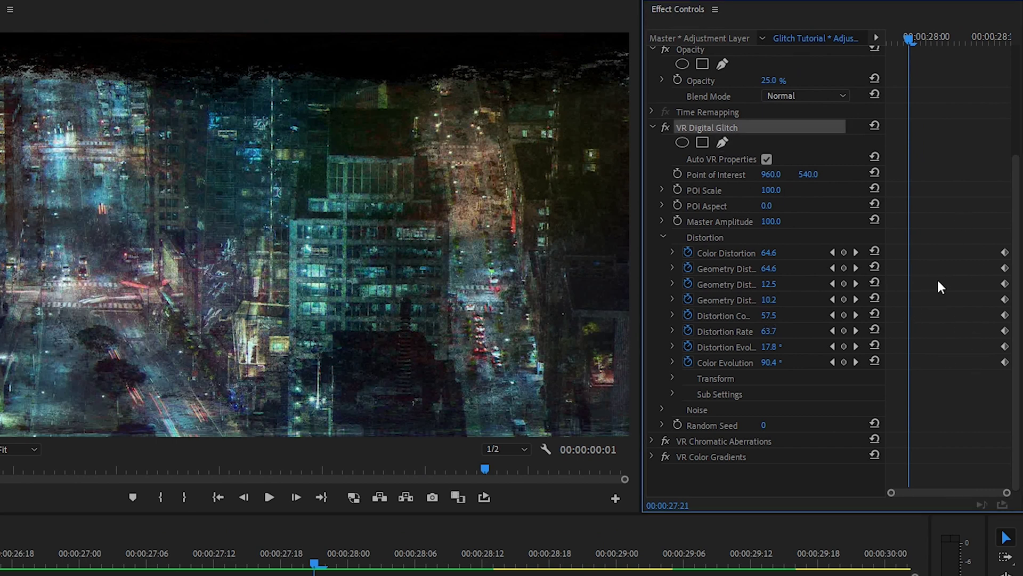
- Expand the VR Chromatic Aberrations and VR Color Gradients effects of the second V3 adjustment layer and review their settings
click(651, 440)
scroll(651, 436, down, 5)
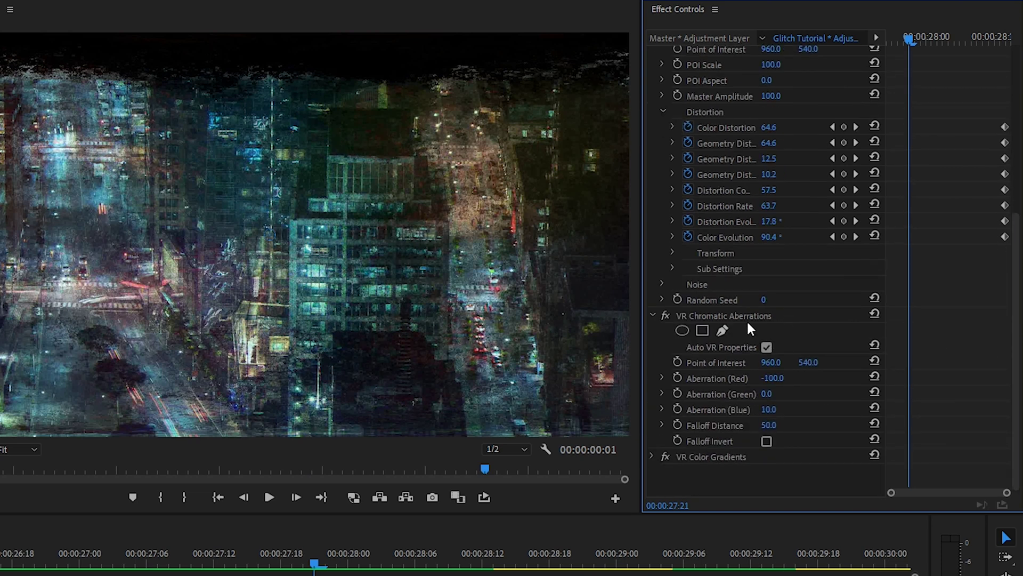
click(653, 457)
scroll(921, 409, down, 4)
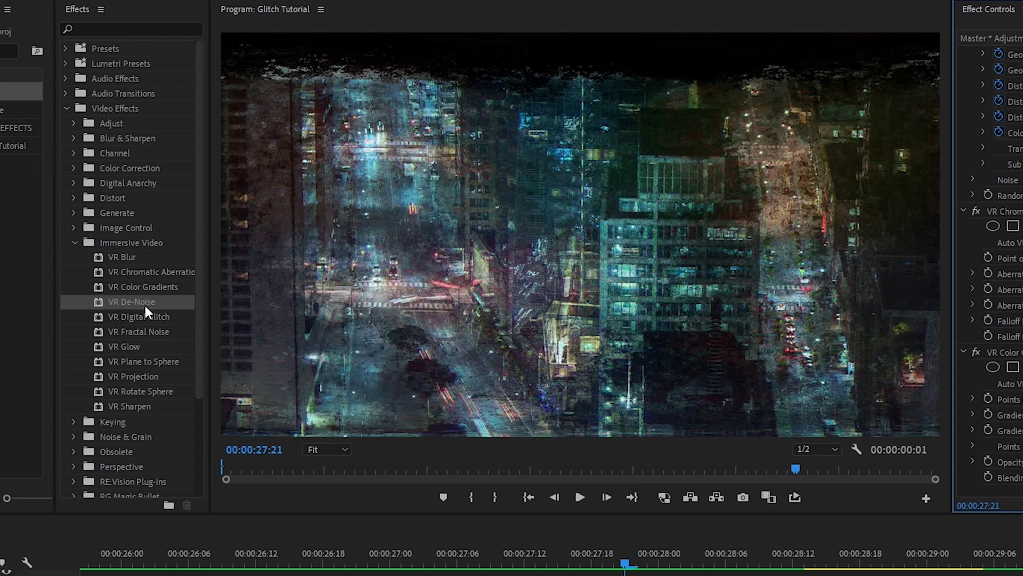
click(139, 287)
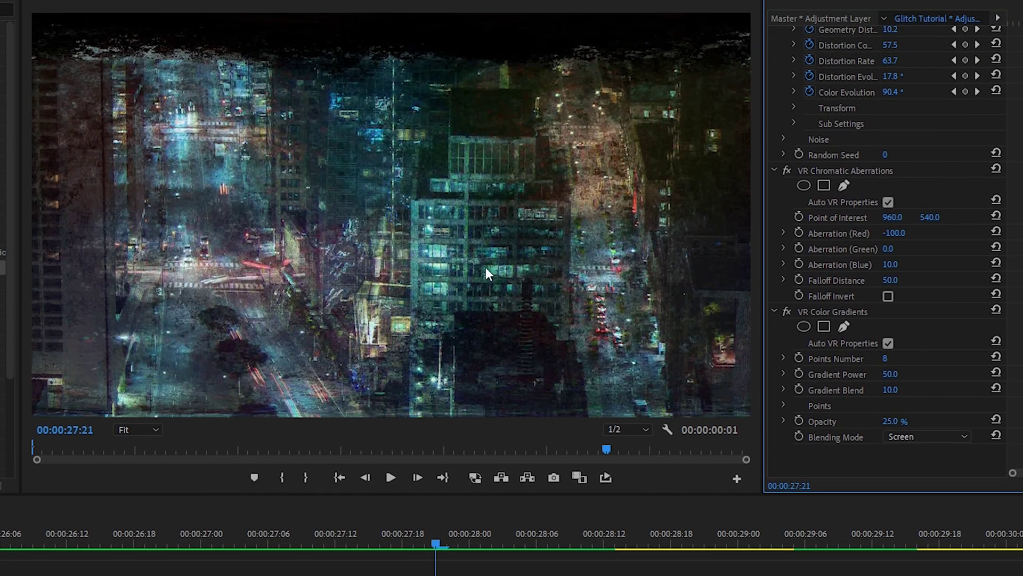
- Switch the VR Color Gradients effect off and on repeatedly to compare its influence on the city picture
click(788, 311)
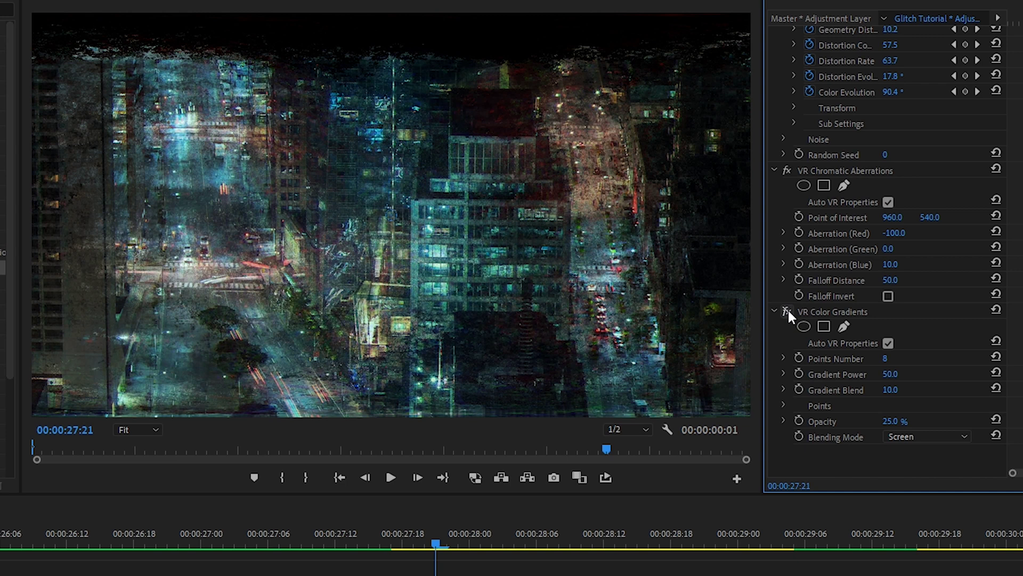
click(788, 311)
click(788, 311)
click(788, 311)
click(788, 312)
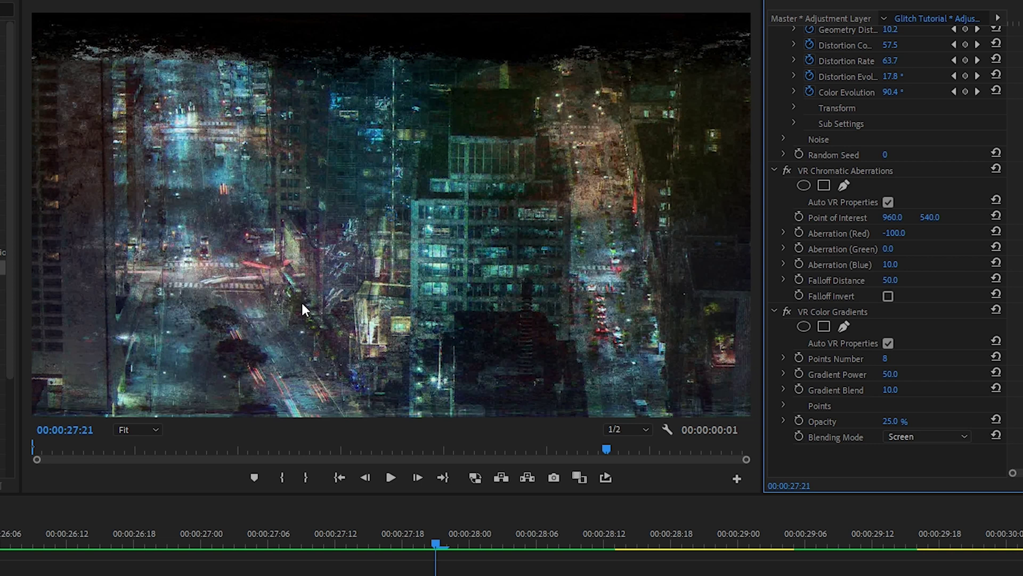
- Try the VR Color Gradients opacity at 100%, and set it back to 25%
drag(895, 424, 901, 421)
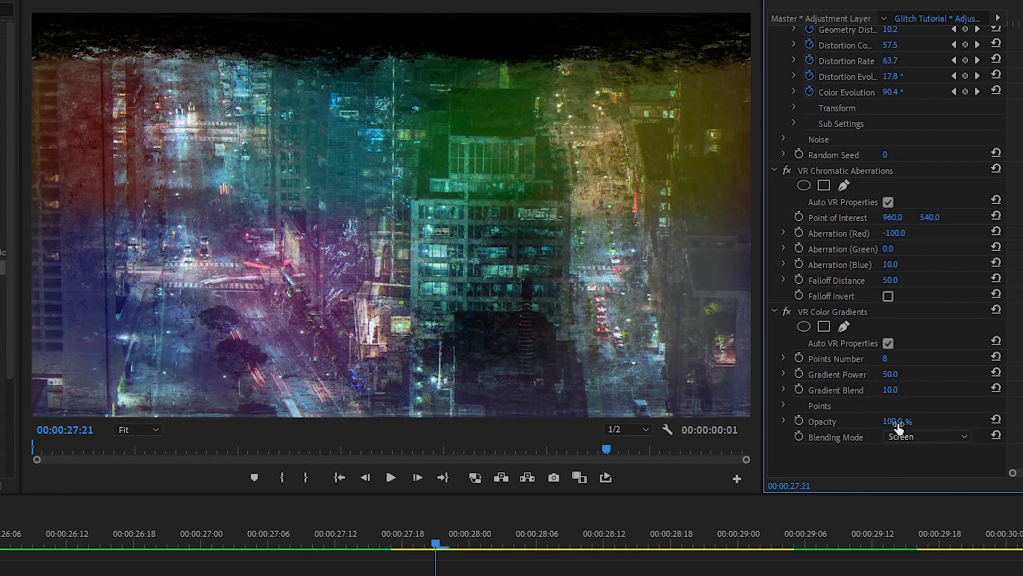
click(902, 420)
text(25)
key(Return)
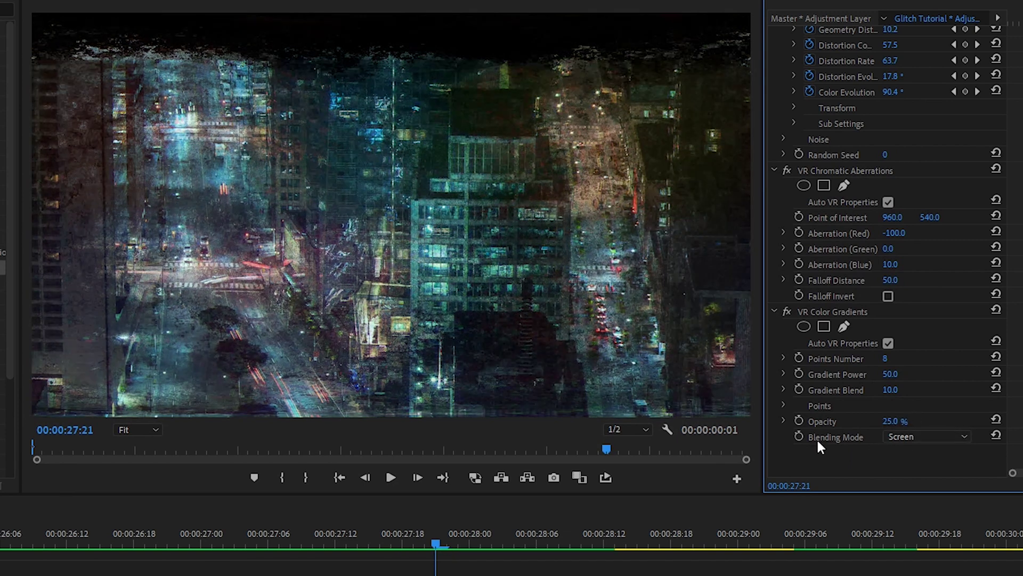
- Try the None blending mode for VR Color Gradients, and set it back to Screen
click(926, 437)
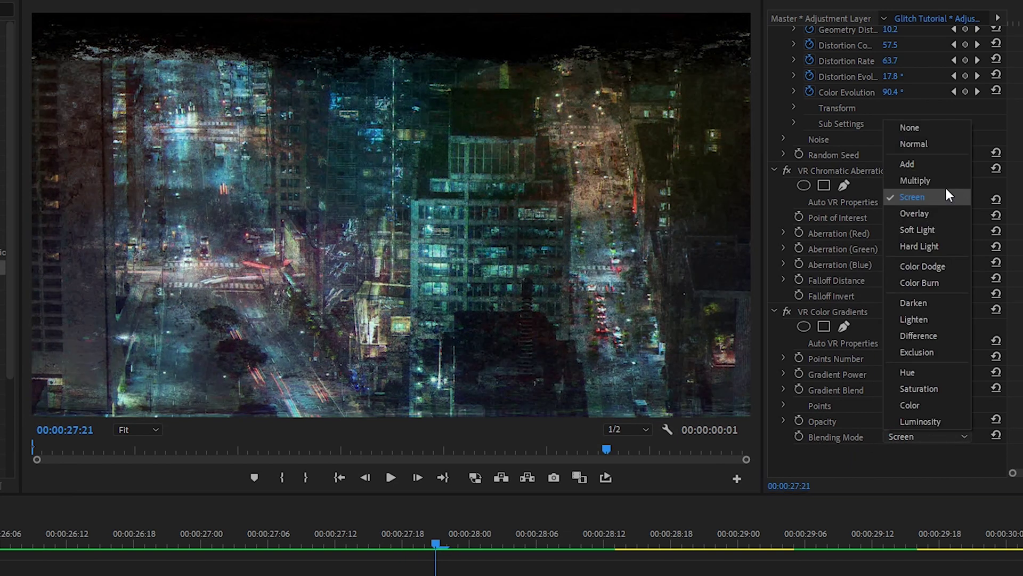
click(932, 127)
click(930, 443)
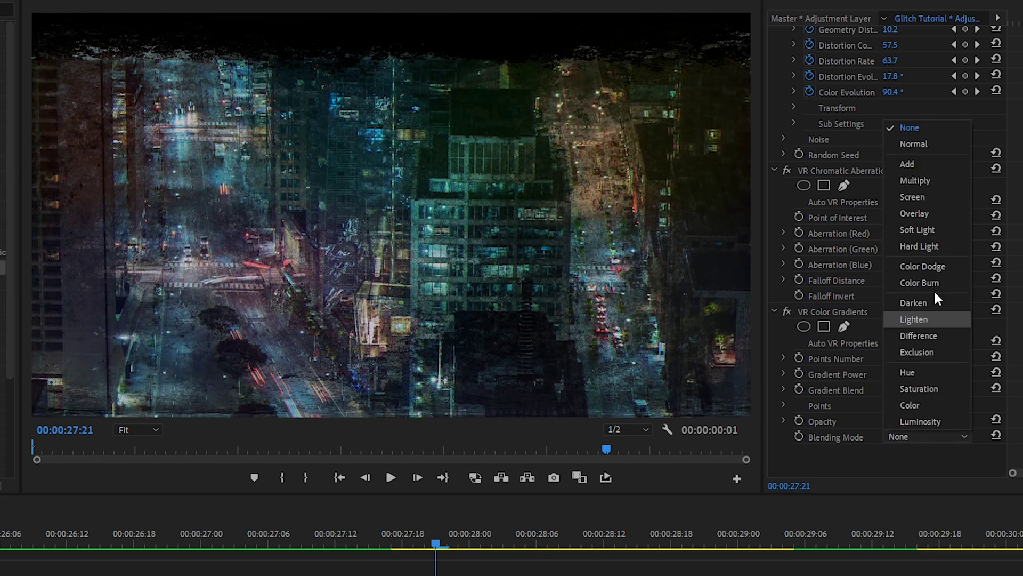
click(920, 198)
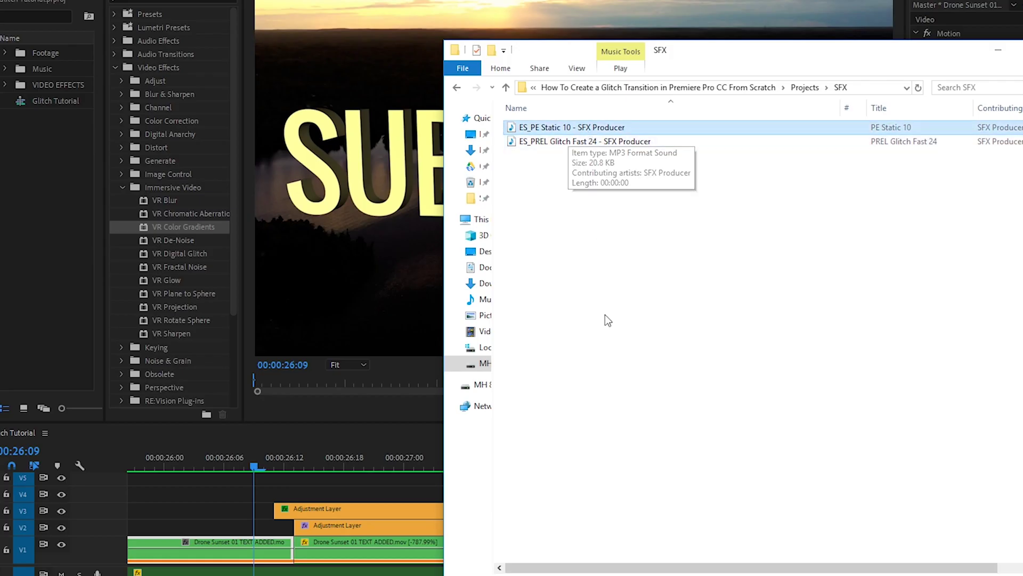
- Preview the sound effects PE Static 10 and PREL Glitch Fast 24 in the SFX folder, and return to the Premiere Pro timeline
key(space)
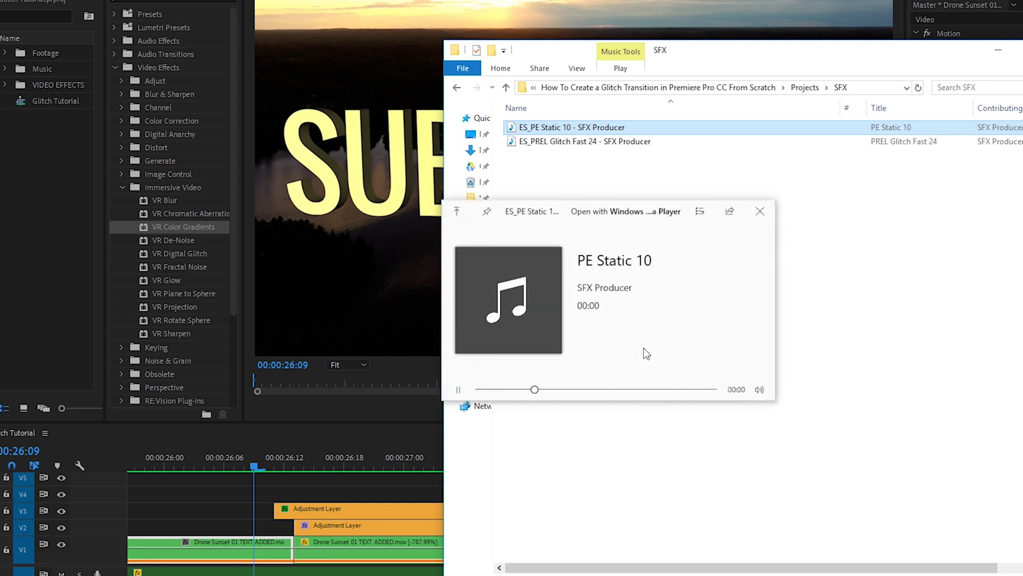
key(Down)
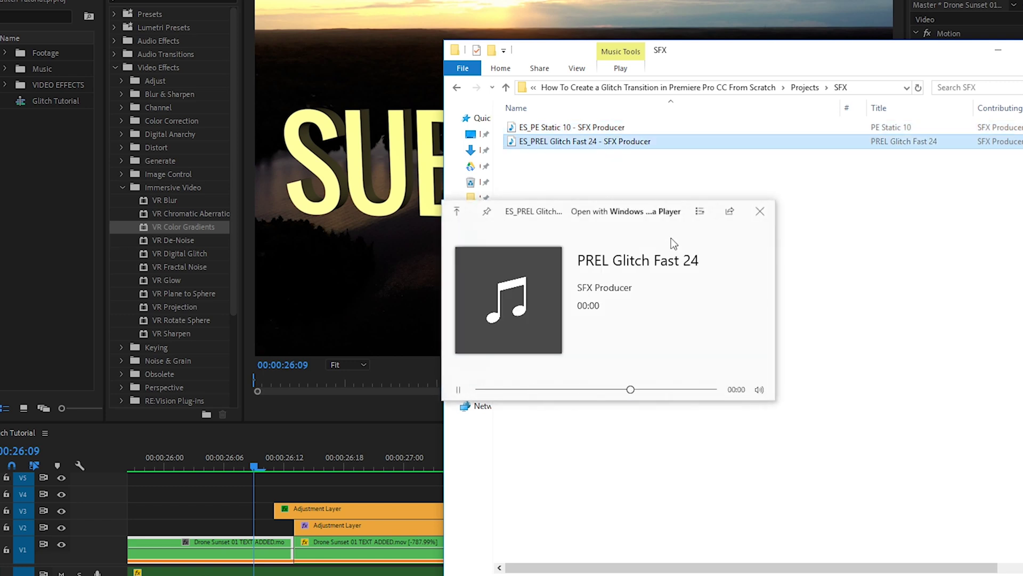
key(space)
click(421, 484)
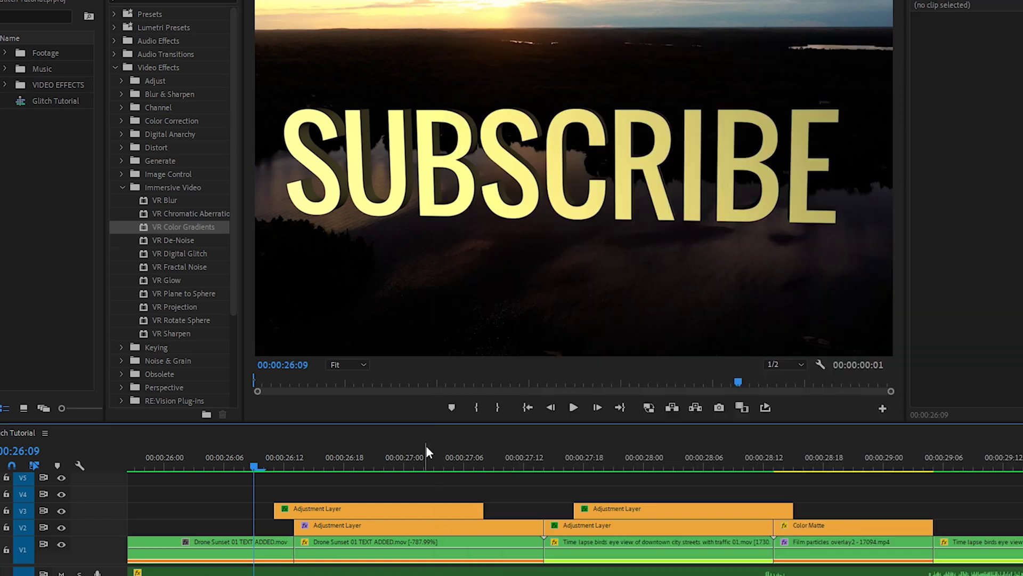